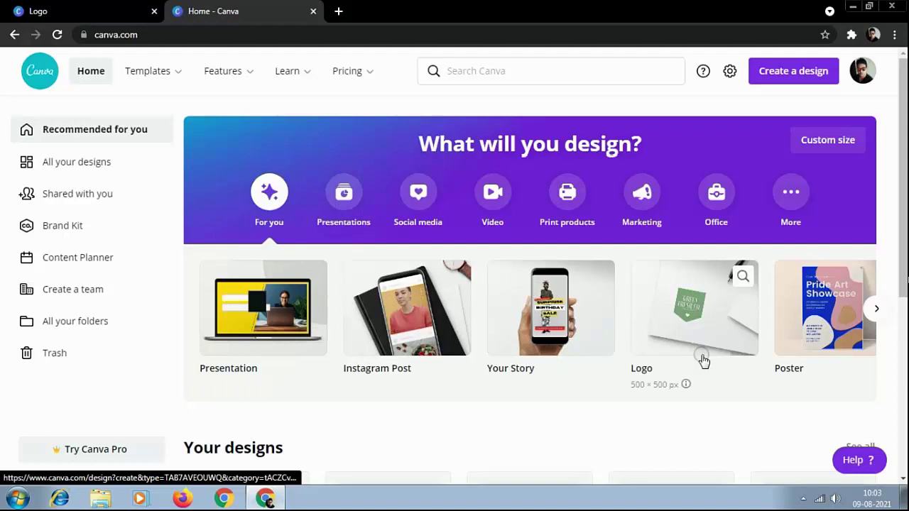
Browse the recommended design types through to Animated Social Media, Infographic and Certificate.
{"action": "left_click", "coordinate": [879, 309]}
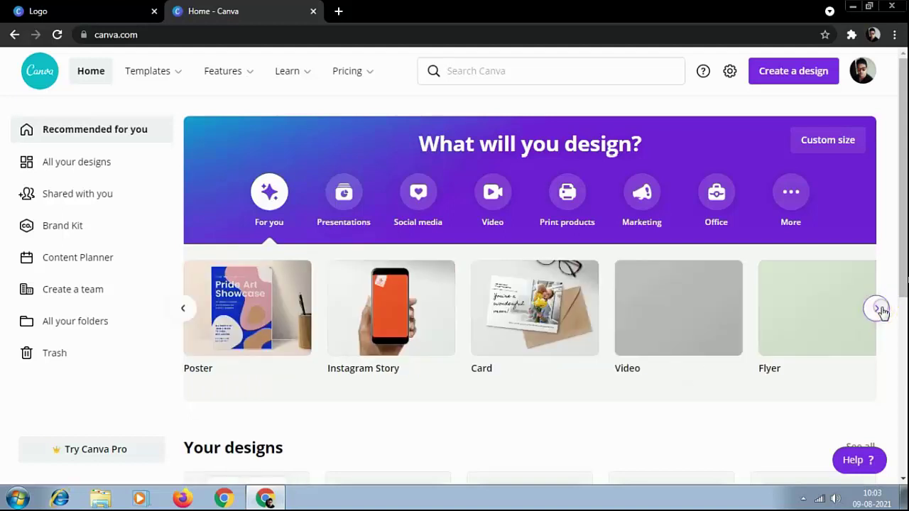
{"action": "left_click", "coordinate": [880, 309]}
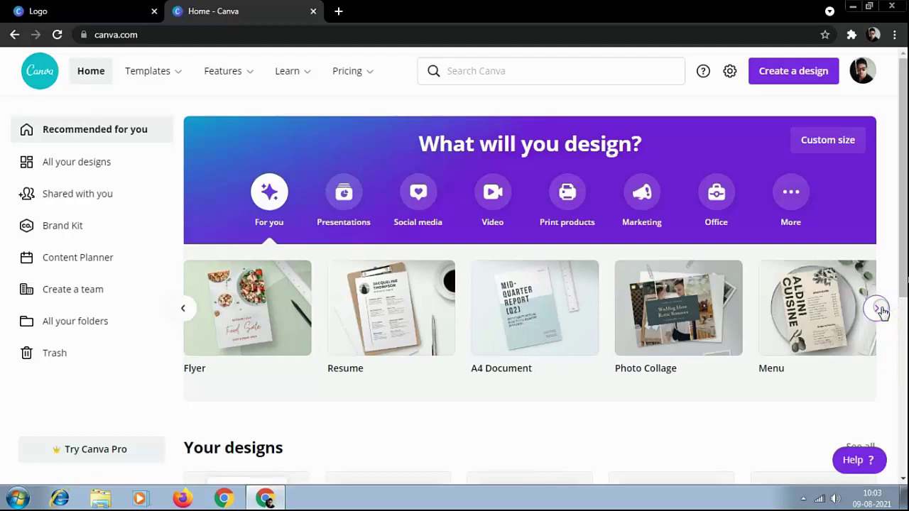
{"action": "left_click", "coordinate": [880, 310]}
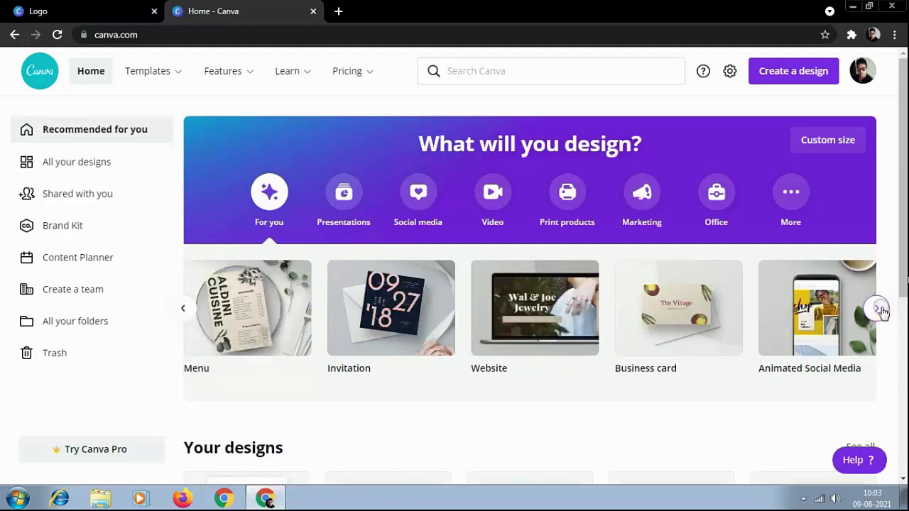
{"action": "left_click", "coordinate": [880, 310]}
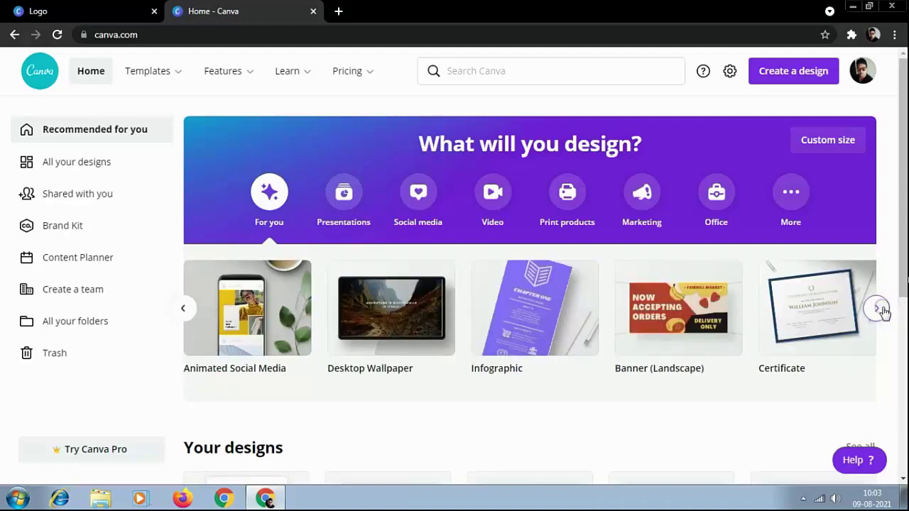
Search Canva for "logo" and open the suggested Logo template collection.
{"action": "left_click", "coordinate": [476, 73]}
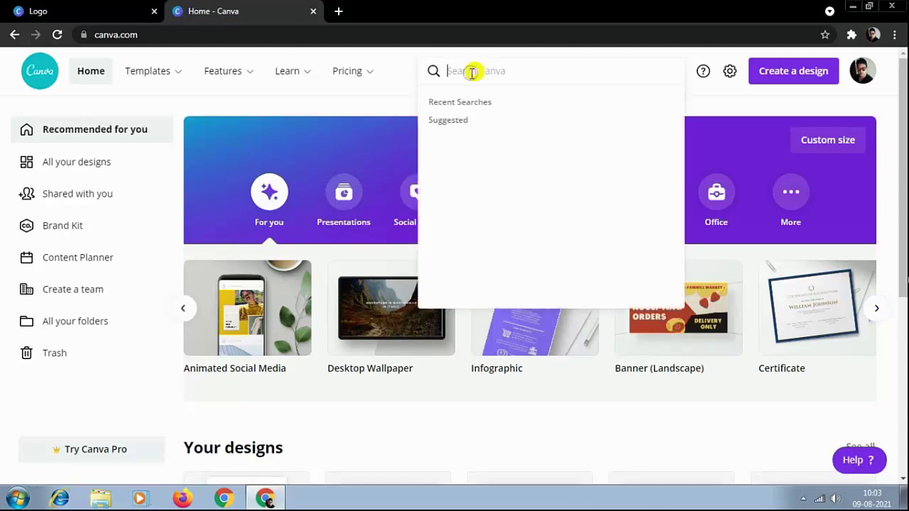
{"action": "type", "text": "logo"}
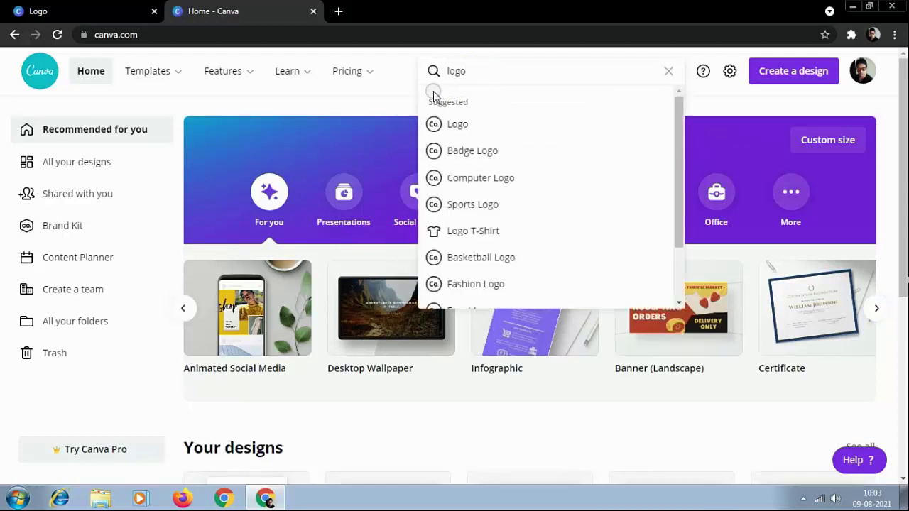
{"action": "left_click", "coordinate": [449, 124]}
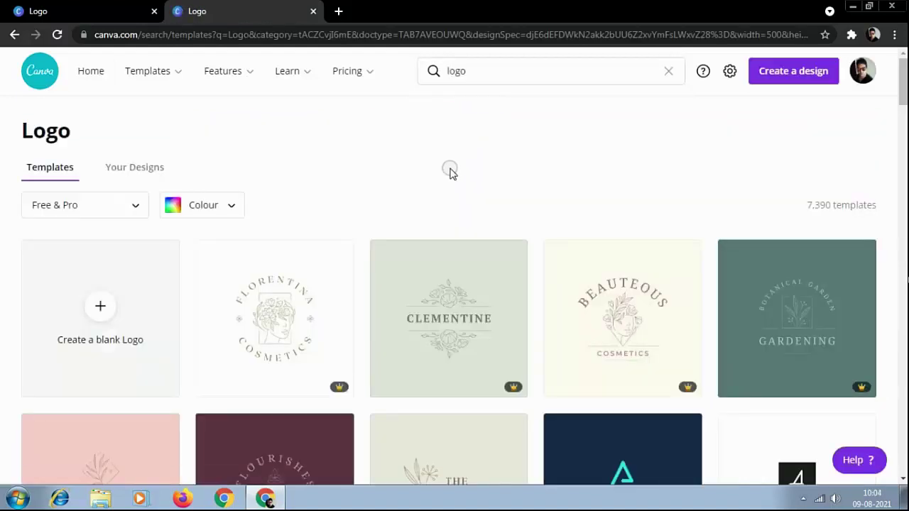
Look through the logo templates and filter them to show only Free ones.
{"action": "scroll", "coordinate": [451, 172], "scroll_direction": "down", "scroll_amount": 2}
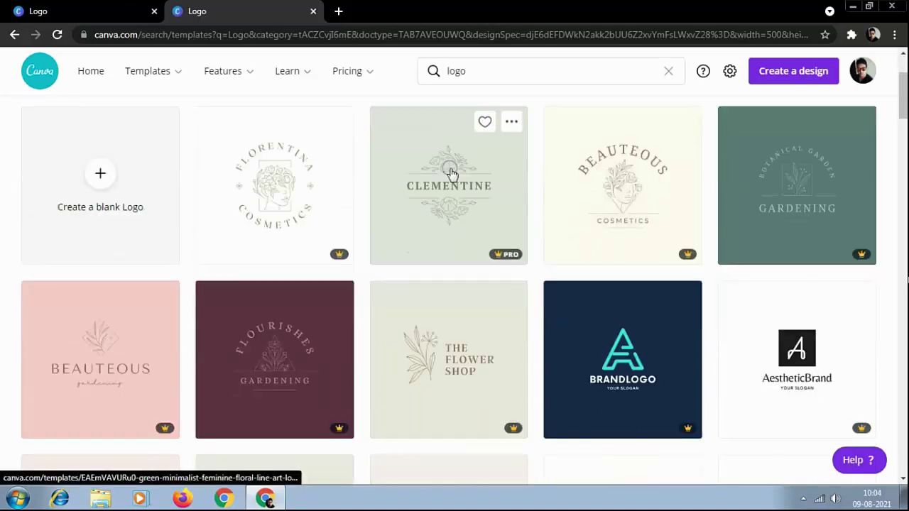
{"action": "scroll", "coordinate": [451, 172], "scroll_direction": "down", "scroll_amount": 5}
{"action": "scroll", "coordinate": [453, 174], "scroll_direction": "down", "scroll_amount": 1}
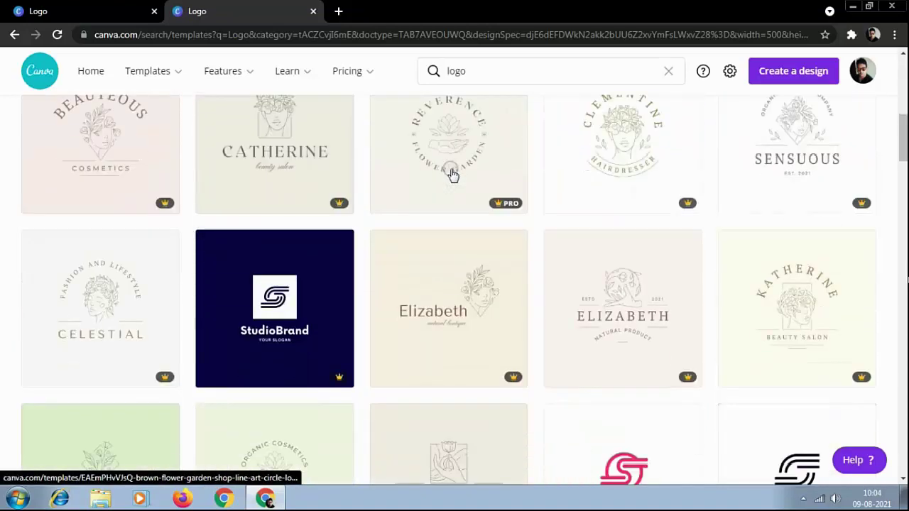
{"action": "scroll", "coordinate": [453, 174], "scroll_direction": "down", "scroll_amount": 4}
{"action": "scroll", "coordinate": [452, 174], "scroll_direction": "down", "scroll_amount": 4}
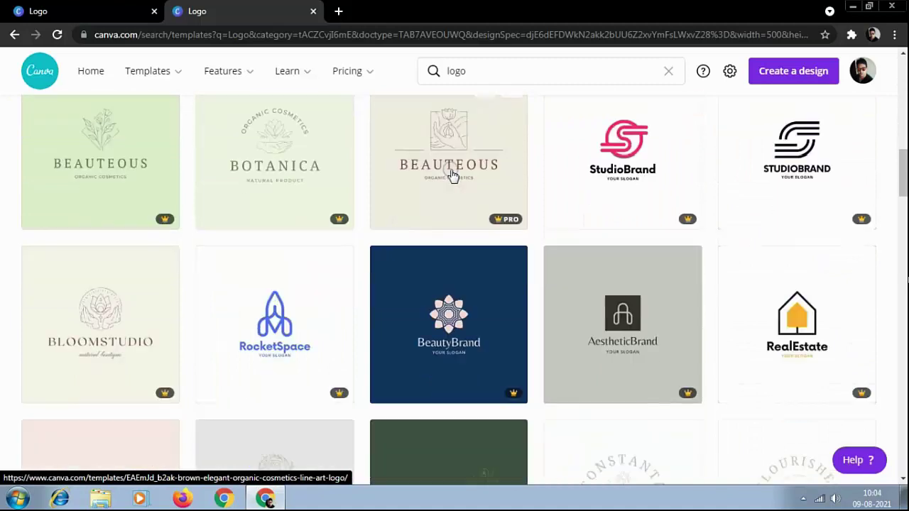
{"action": "scroll", "coordinate": [453, 174], "scroll_direction": "up", "scroll_amount": 12}
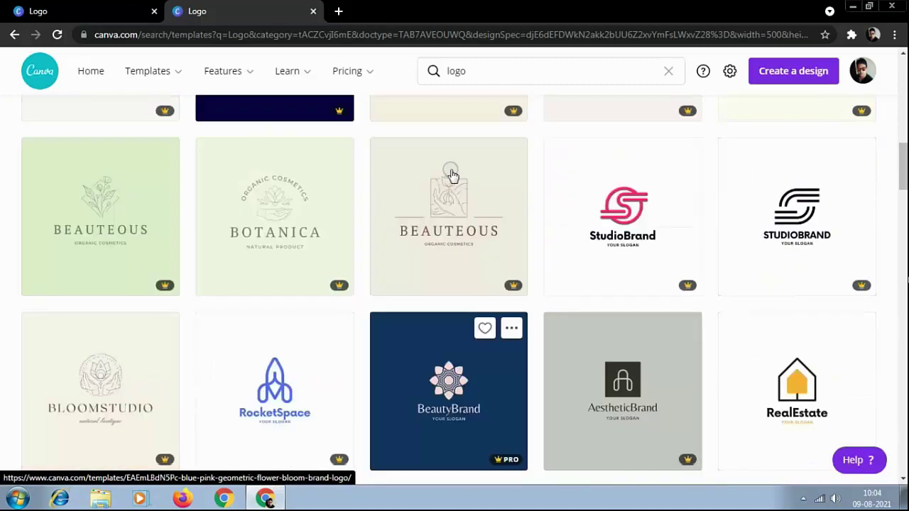
{"action": "scroll", "coordinate": [452, 174], "scroll_direction": "up", "scroll_amount": 3}
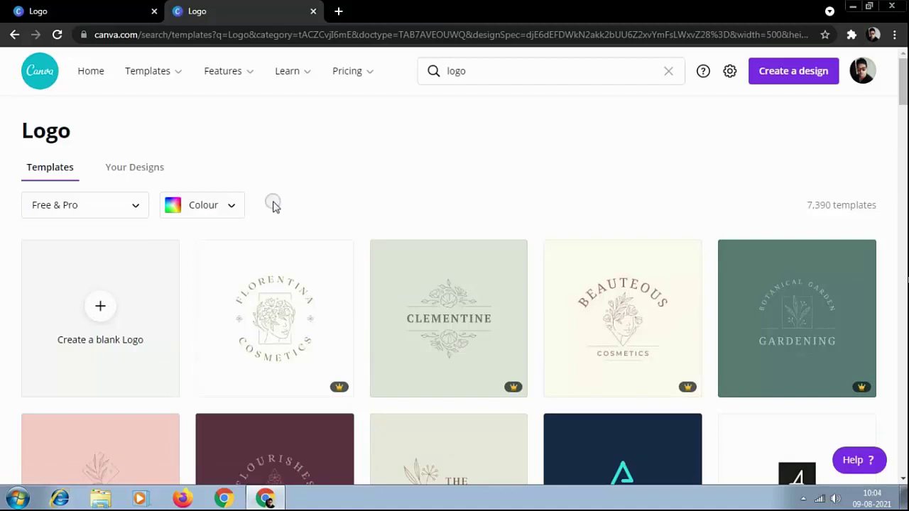
{"action": "left_click", "coordinate": [132, 211]}
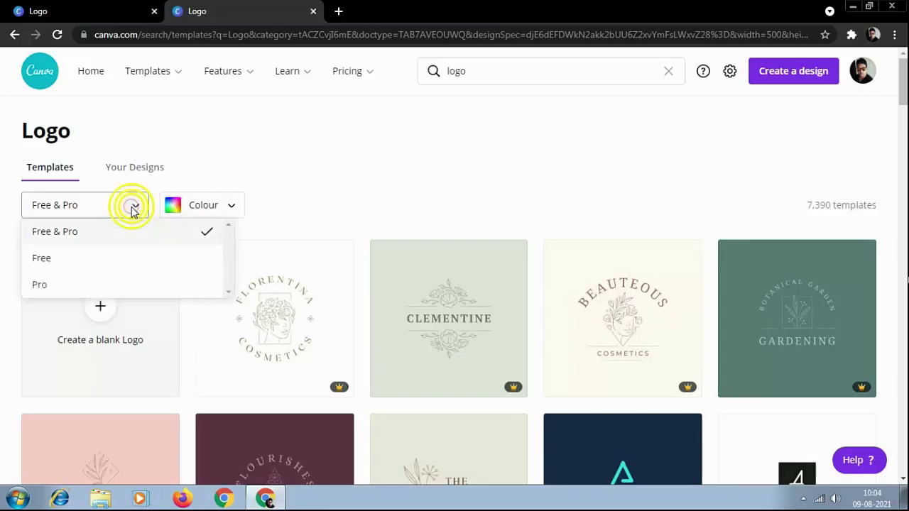
{"action": "left_click", "coordinate": [106, 264]}
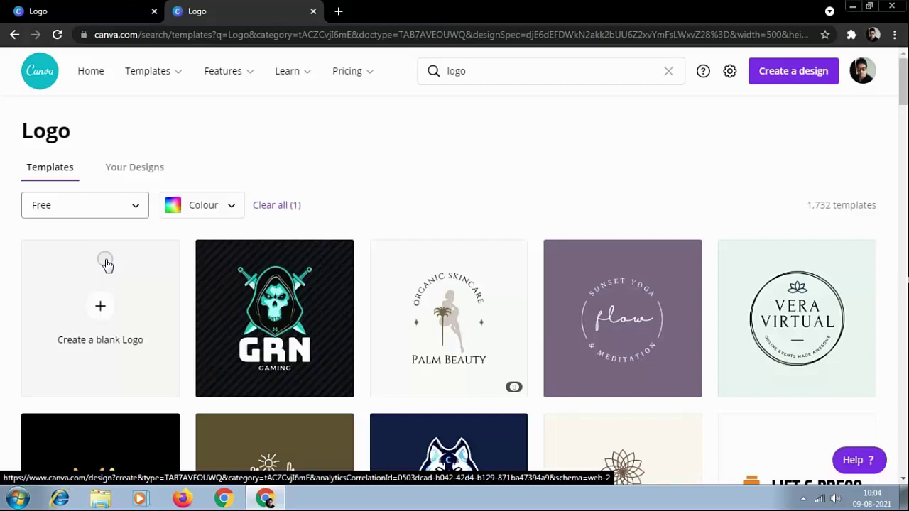
Examine the range of free logo templates and return to the start of the collection.
{"action": "scroll", "coordinate": [110, 264], "scroll_direction": "down", "scroll_amount": 2}
{"action": "scroll", "coordinate": [115, 264], "scroll_direction": "down", "scroll_amount": 10}
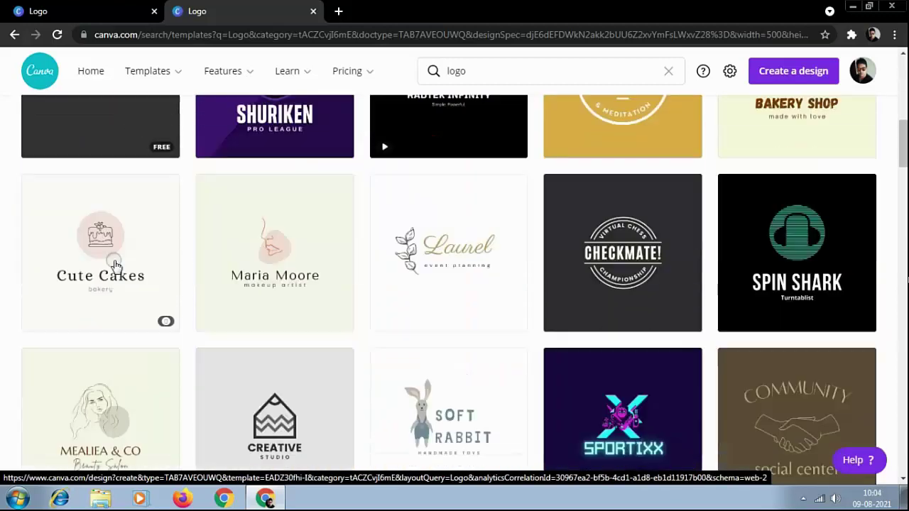
{"action": "scroll", "coordinate": [118, 266], "scroll_direction": "down", "scroll_amount": 3}
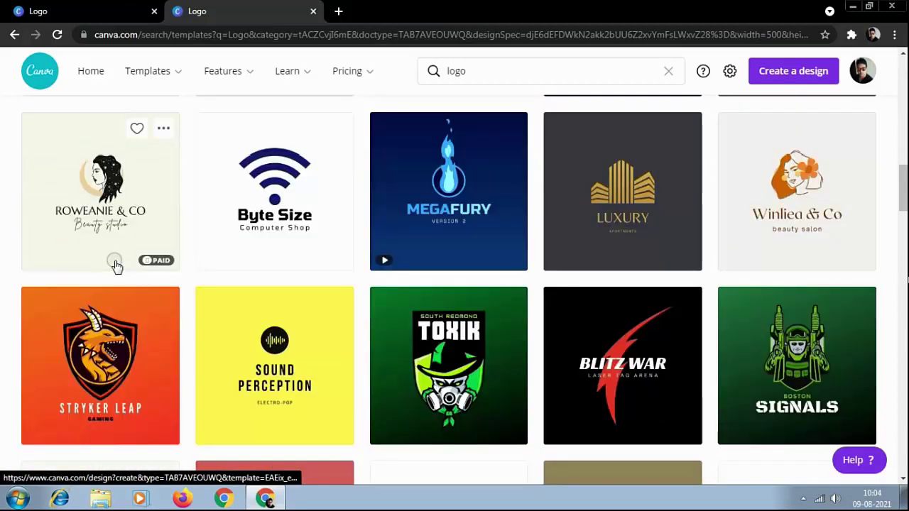
{"action": "scroll", "coordinate": [117, 266], "scroll_direction": "up", "scroll_amount": 1}
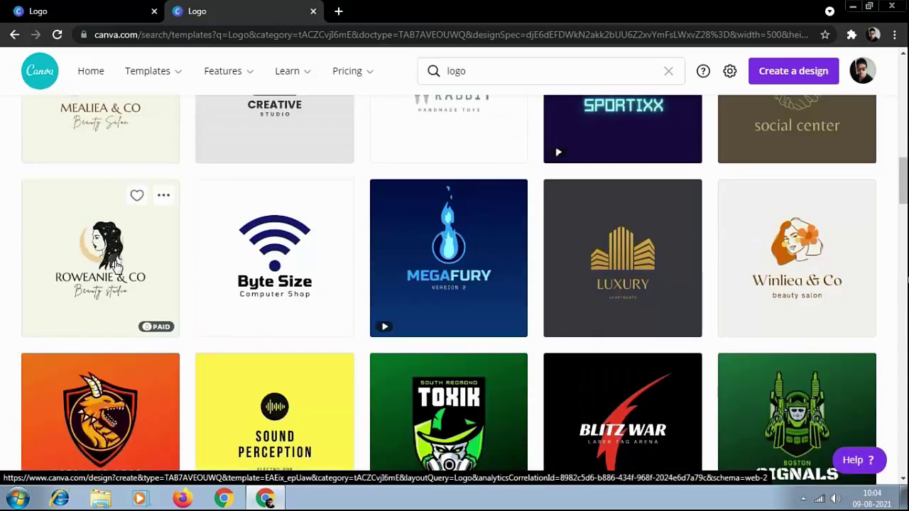
{"action": "scroll", "coordinate": [115, 264], "scroll_direction": "down", "scroll_amount": 6}
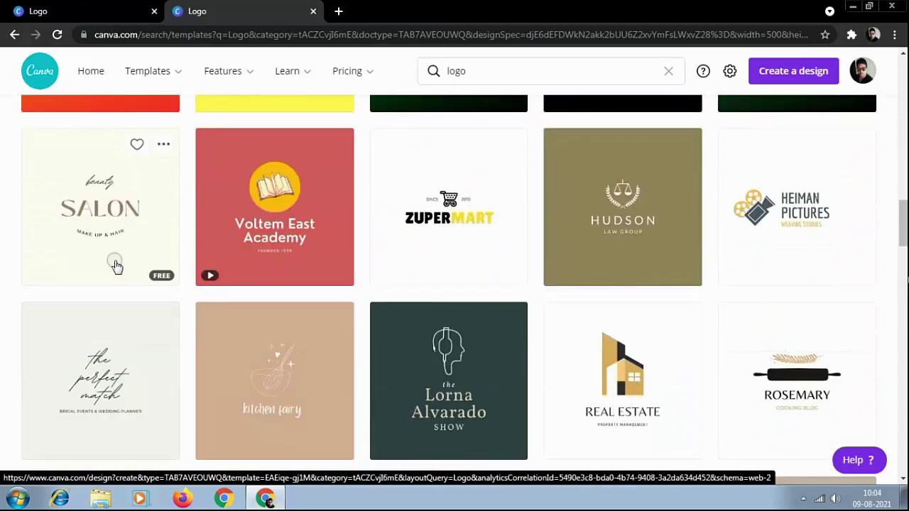
{"action": "scroll", "coordinate": [115, 265], "scroll_direction": "down", "scroll_amount": 2}
{"action": "scroll", "coordinate": [117, 266], "scroll_direction": "down", "scroll_amount": 1}
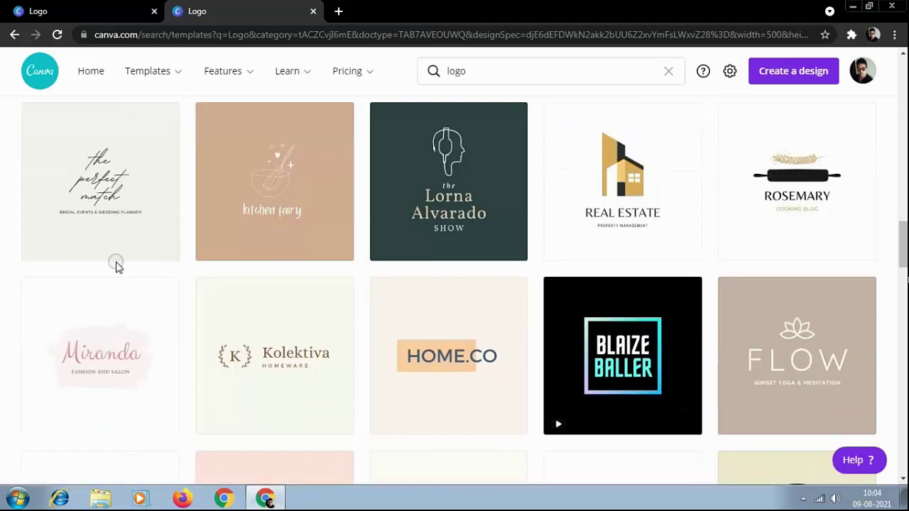
{"action": "scroll", "coordinate": [117, 266], "scroll_direction": "down", "scroll_amount": 2}
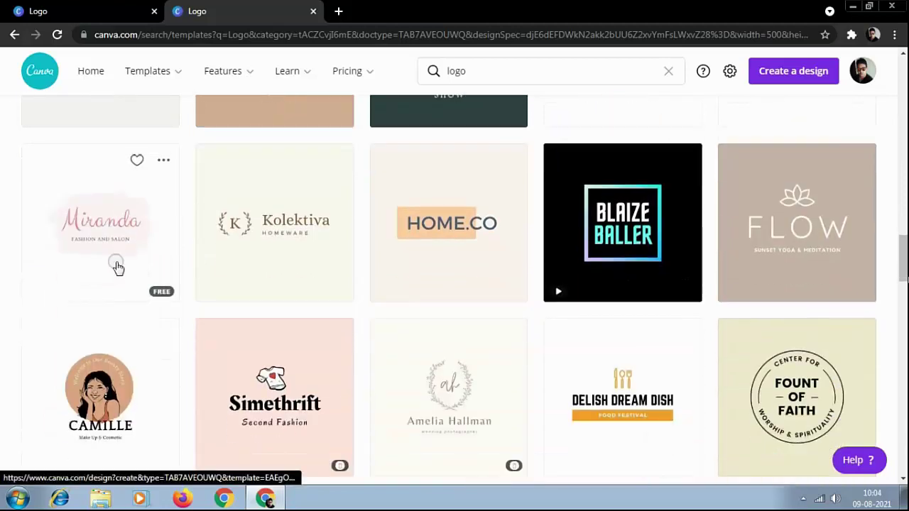
{"action": "scroll", "coordinate": [117, 267], "scroll_direction": "down", "scroll_amount": 2}
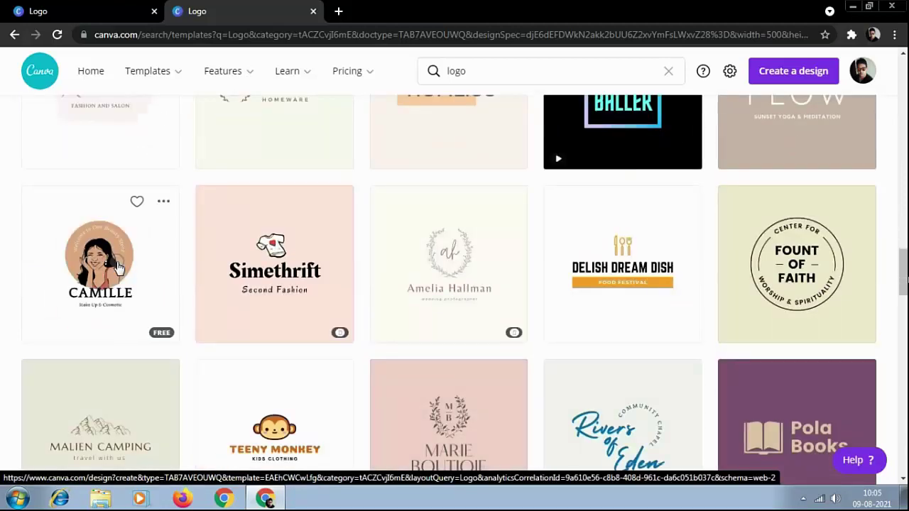
{"action": "scroll", "coordinate": [117, 266], "scroll_direction": "up", "scroll_amount": 10}
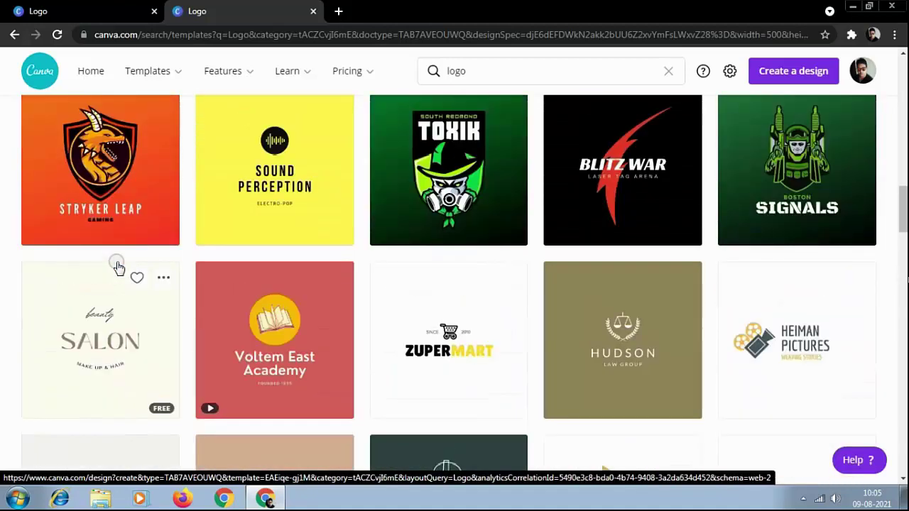
{"action": "scroll", "coordinate": [117, 266], "scroll_direction": "up", "scroll_amount": 15}
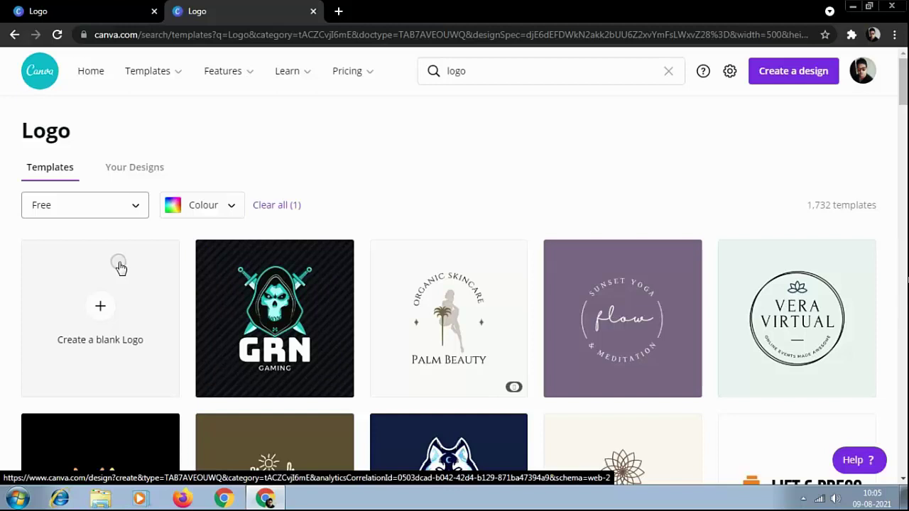
Create a blank logo design and look through the editor's template categories down to Fashion Logo.
{"action": "left_click", "coordinate": [99, 306]}
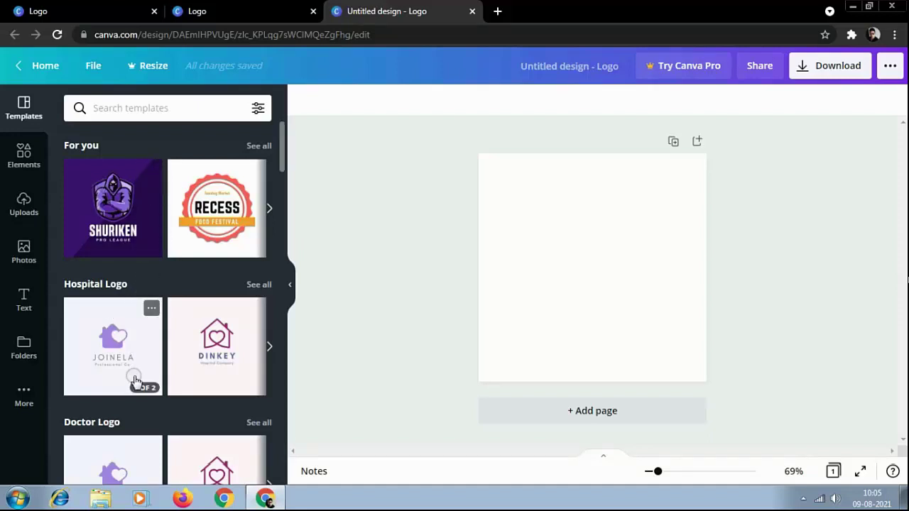
{"action": "scroll", "coordinate": [135, 382], "scroll_direction": "down", "scroll_amount": 2}
{"action": "scroll", "coordinate": [135, 381], "scroll_direction": "down", "scroll_amount": 3}
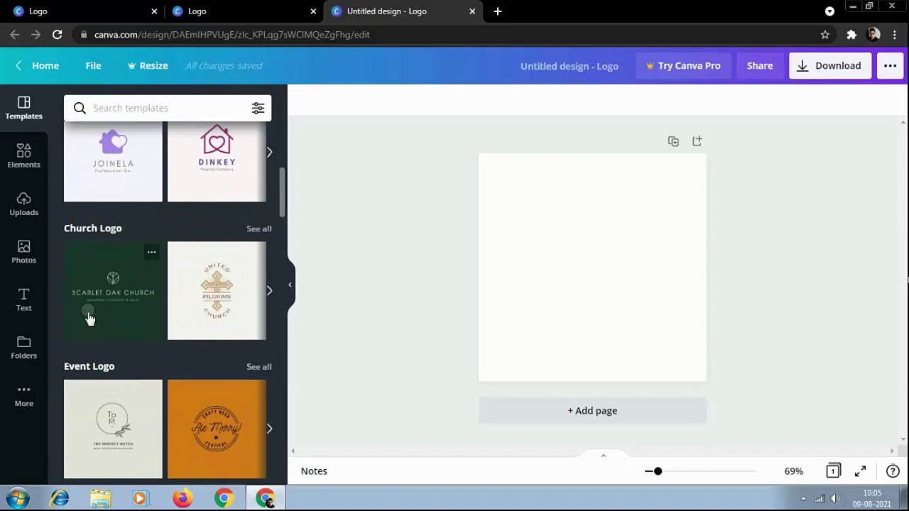
{"action": "scroll", "coordinate": [117, 344], "scroll_direction": "down", "scroll_amount": 2}
{"action": "scroll", "coordinate": [119, 350], "scroll_direction": "down", "scroll_amount": 3}
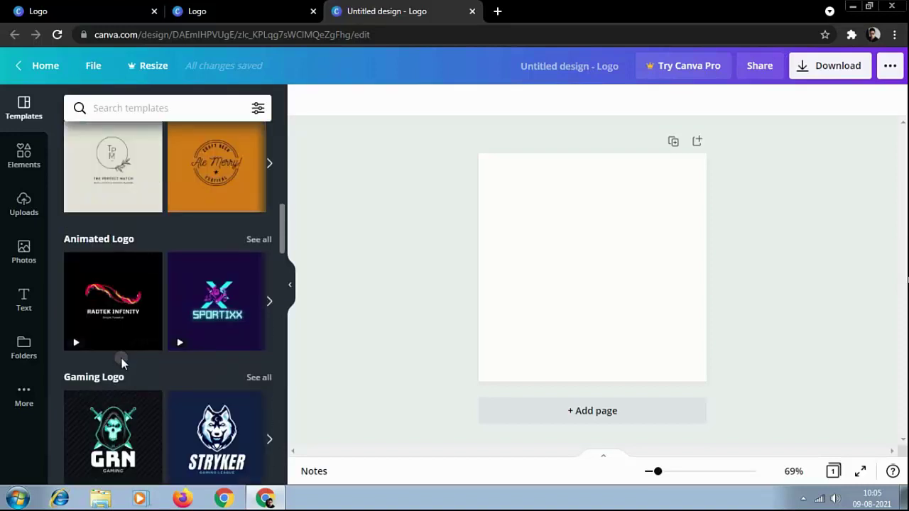
{"action": "scroll", "coordinate": [124, 377], "scroll_direction": "down", "scroll_amount": 3}
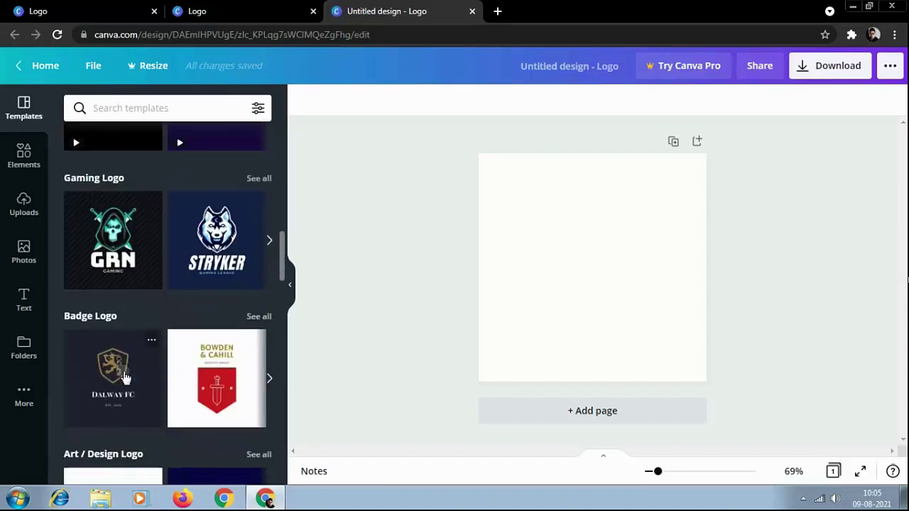
{"action": "scroll", "coordinate": [124, 378], "scroll_direction": "down", "scroll_amount": 3}
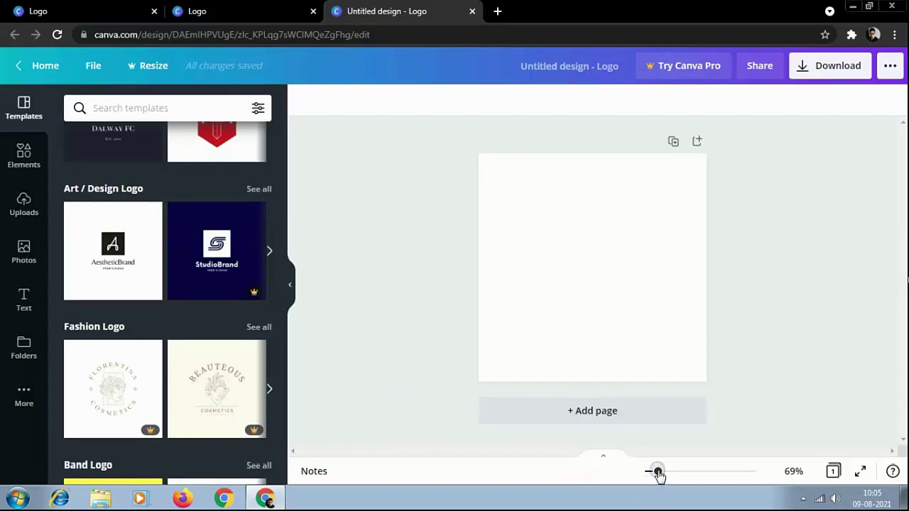
Zoom the blank page out to 65% and set the zoom back to Fit.
{"action": "mouse_move", "coordinate": [659, 474]}
{"action": "left_mouse_down"}
{"action": "mouse_move", "coordinate": [684, 477]}
{"action": "mouse_move", "coordinate": [652, 476]}
{"action": "mouse_move", "coordinate": [666, 478]}
{"action": "mouse_move", "coordinate": [660, 484]}
{"action": "left_mouse_up"}
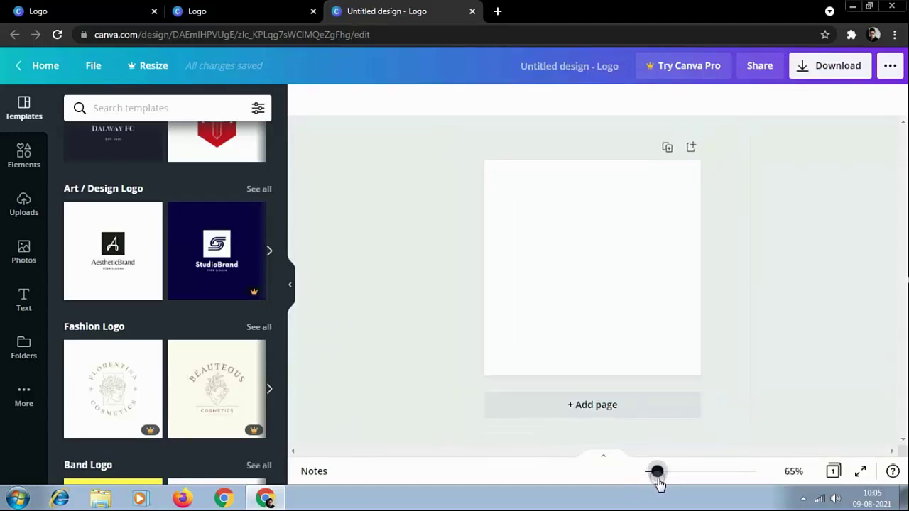
{"action": "left_click", "coordinate": [794, 474]}
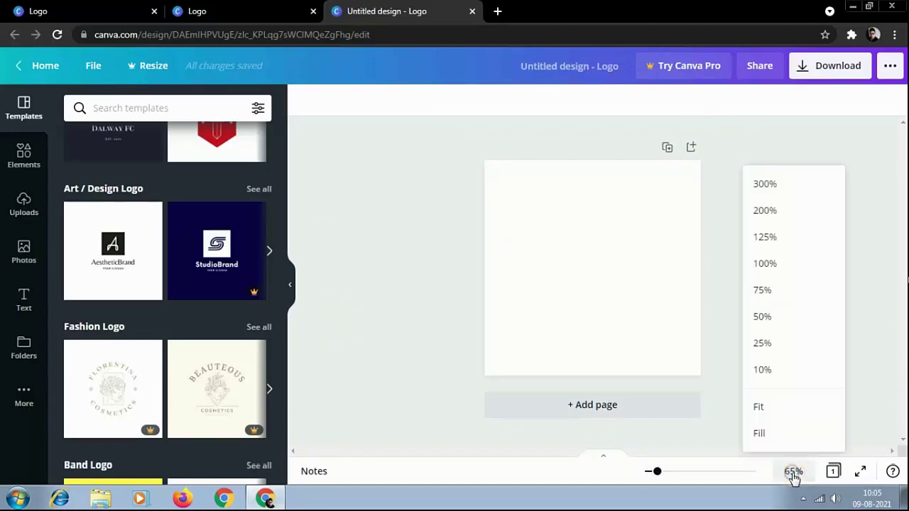
{"action": "left_click", "coordinate": [760, 411]}
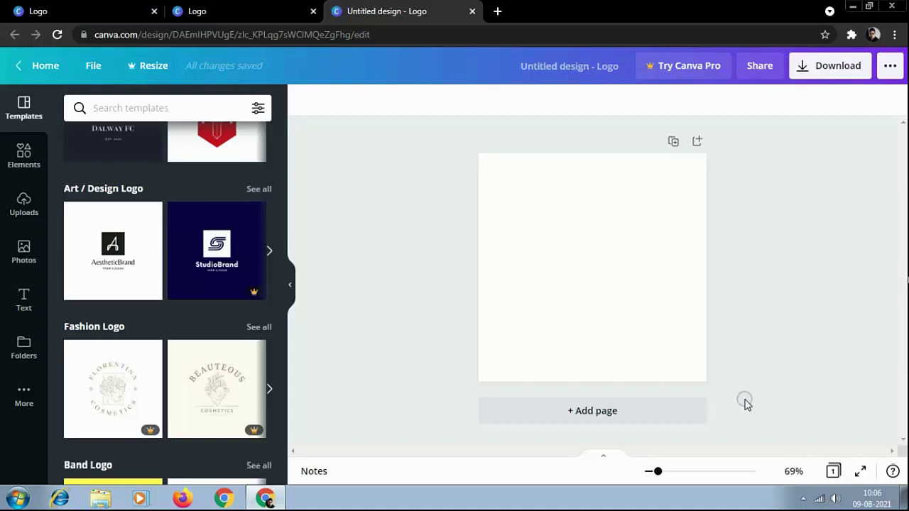
Add a second blank page to the design and delete it again.
{"action": "left_click", "coordinate": [697, 144]}
{"action": "scroll", "coordinate": [605, 327], "scroll_direction": "up", "scroll_amount": 3}
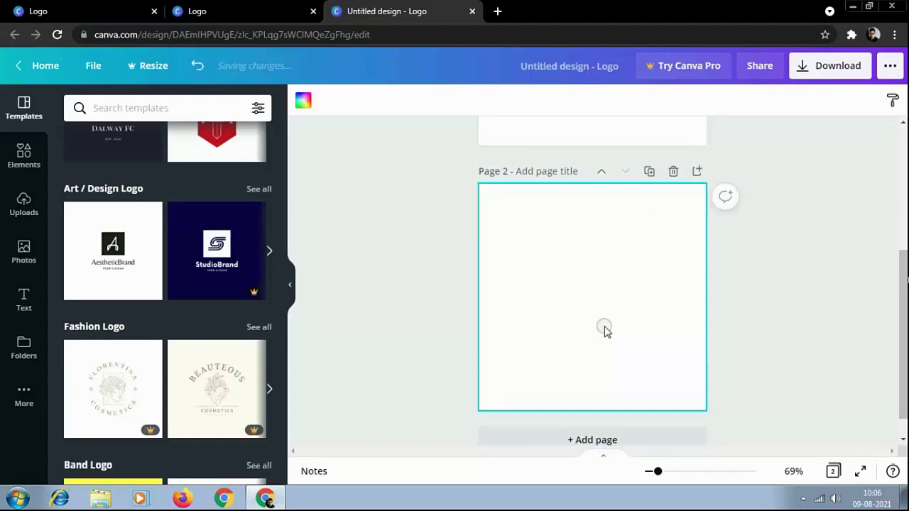
{"action": "scroll", "coordinate": [605, 328], "scroll_direction": "up", "scroll_amount": 1}
{"action": "scroll", "coordinate": [605, 328], "scroll_direction": "down", "scroll_amount": 5}
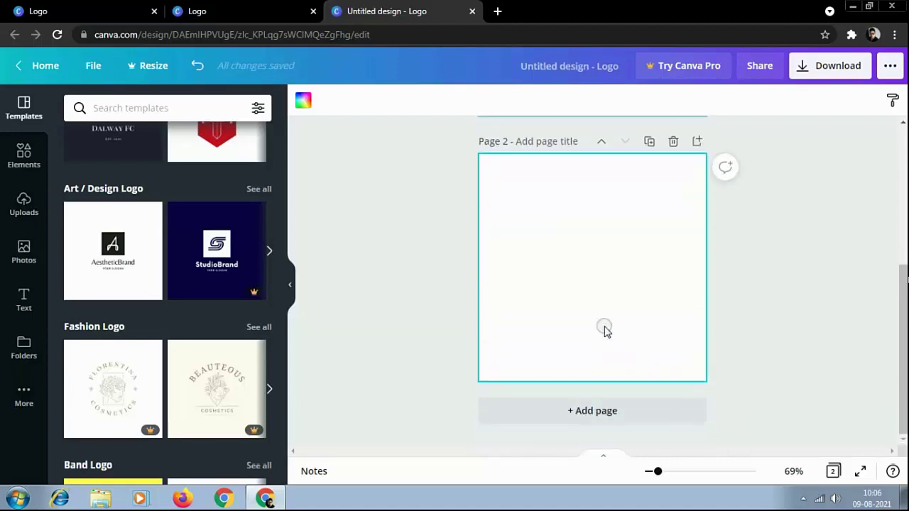
{"action": "left_click", "coordinate": [673, 143]}
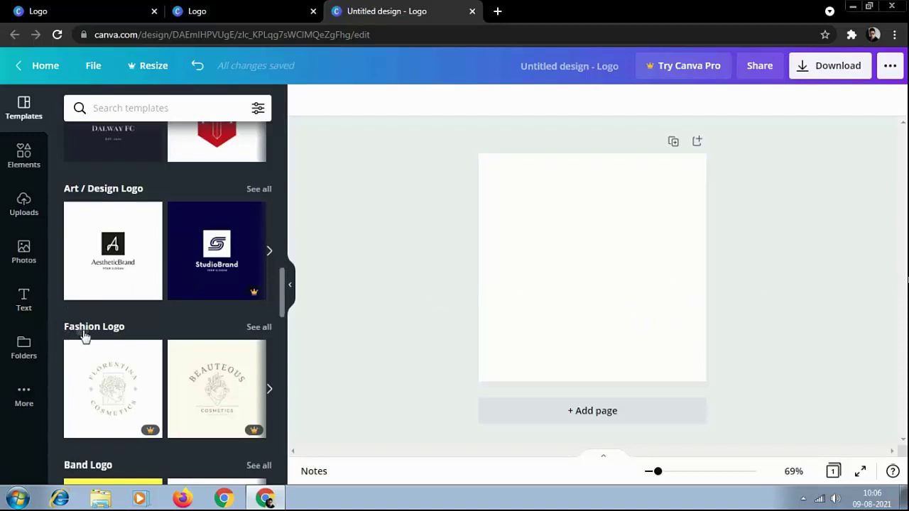
Search the elements library for "website".
{"action": "left_click", "coordinate": [27, 160]}
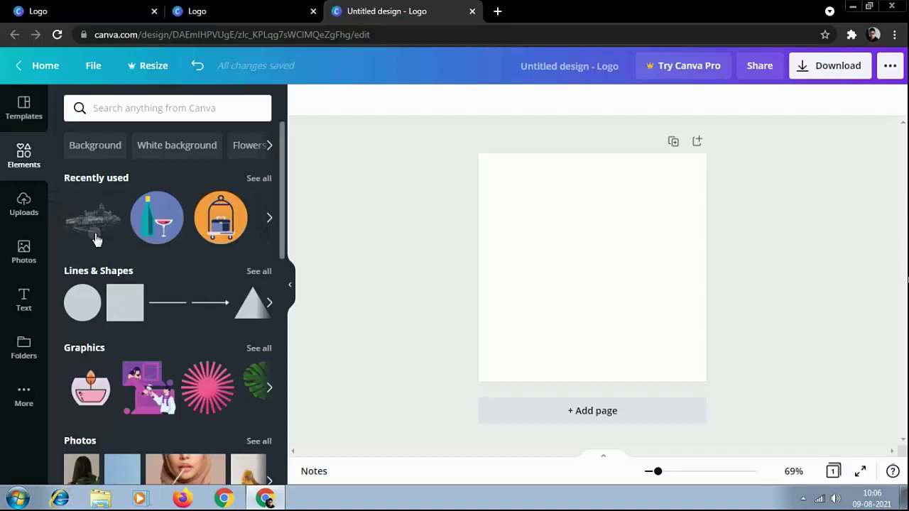
{"action": "left_click", "coordinate": [120, 110]}
{"action": "type", "text": "website"}
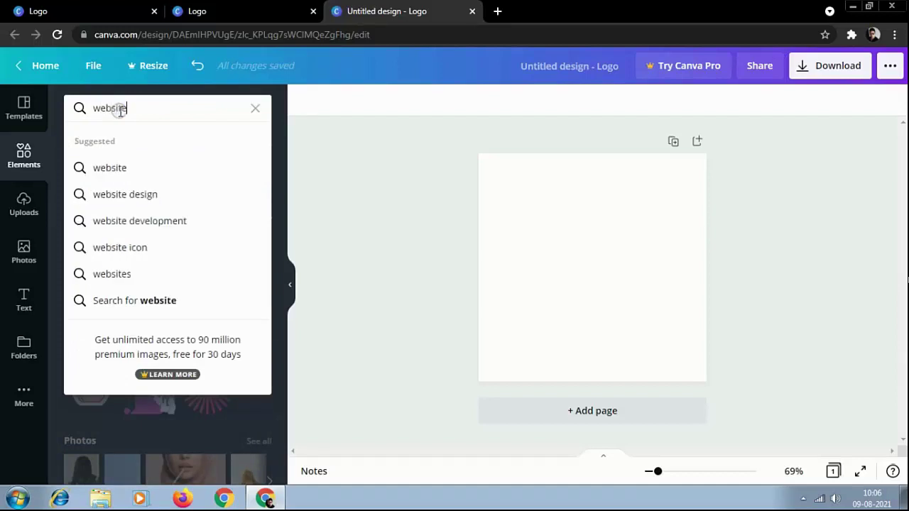
{"action": "left_click", "coordinate": [116, 168]}
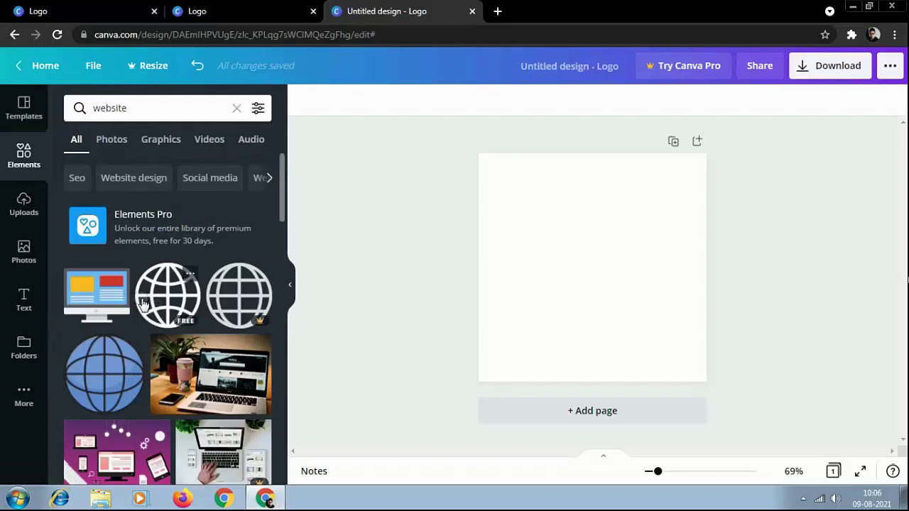
Examine the mixed photos, videos and graphics offered for the website search.
{"action": "scroll", "coordinate": [142, 304], "scroll_direction": "down", "scroll_amount": 1}
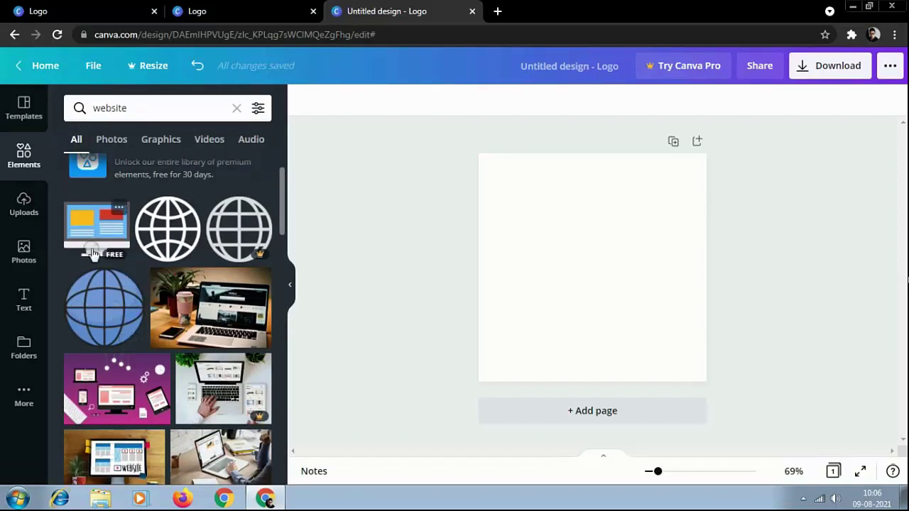
{"action": "scroll", "coordinate": [92, 252], "scroll_direction": "up", "scroll_amount": 2}
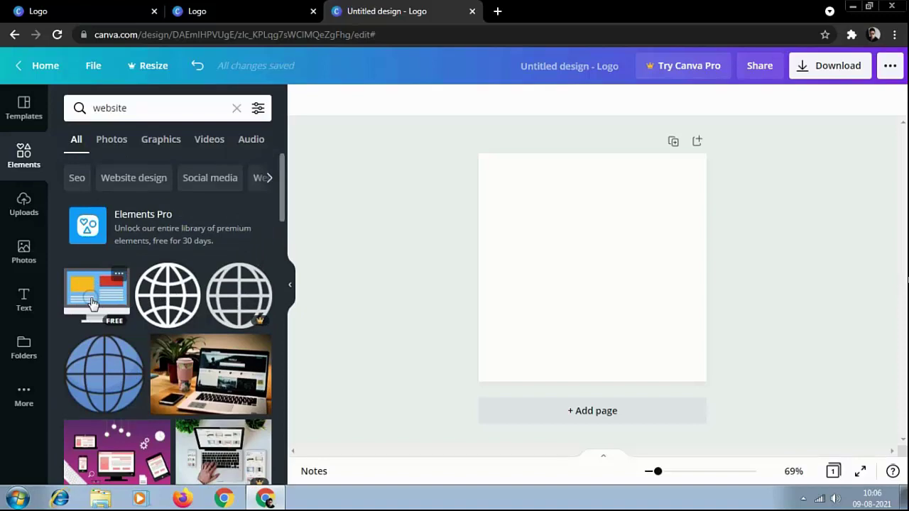
{"action": "scroll", "coordinate": [91, 304], "scroll_direction": "down", "scroll_amount": 6}
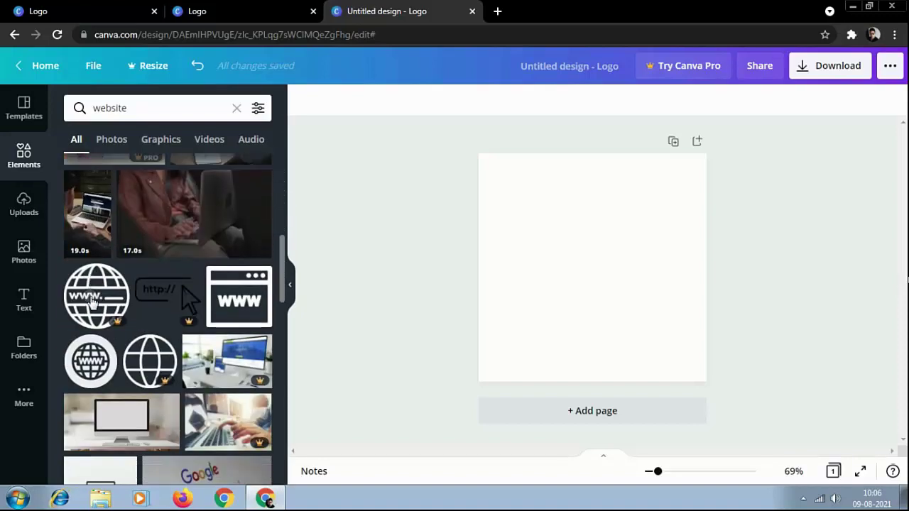
{"action": "scroll", "coordinate": [92, 302], "scroll_direction": "down", "scroll_amount": 3}
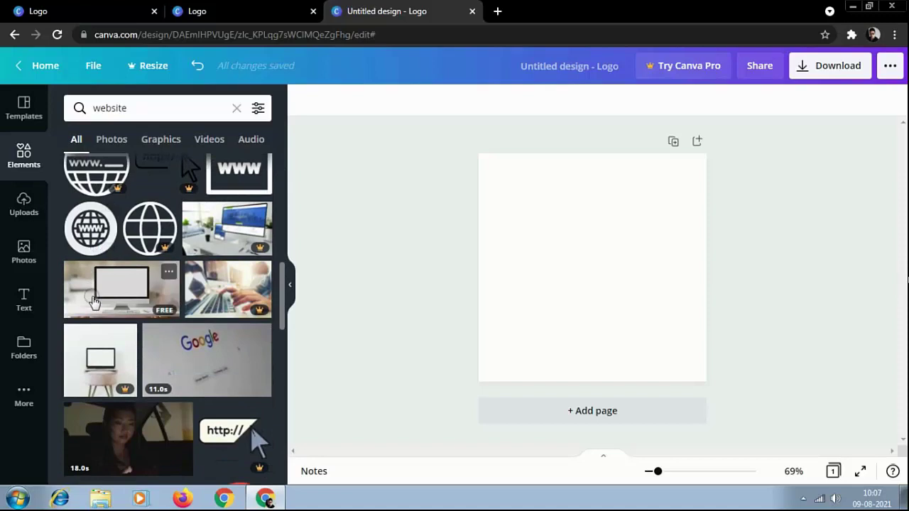
{"action": "scroll", "coordinate": [94, 302], "scroll_direction": "down", "scroll_amount": 5}
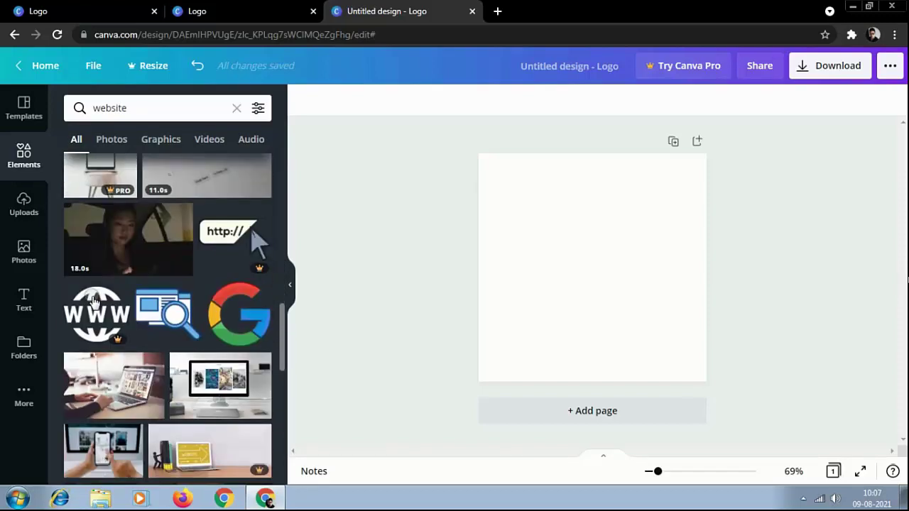
{"action": "scroll", "coordinate": [95, 304], "scroll_direction": "down", "scroll_amount": 4}
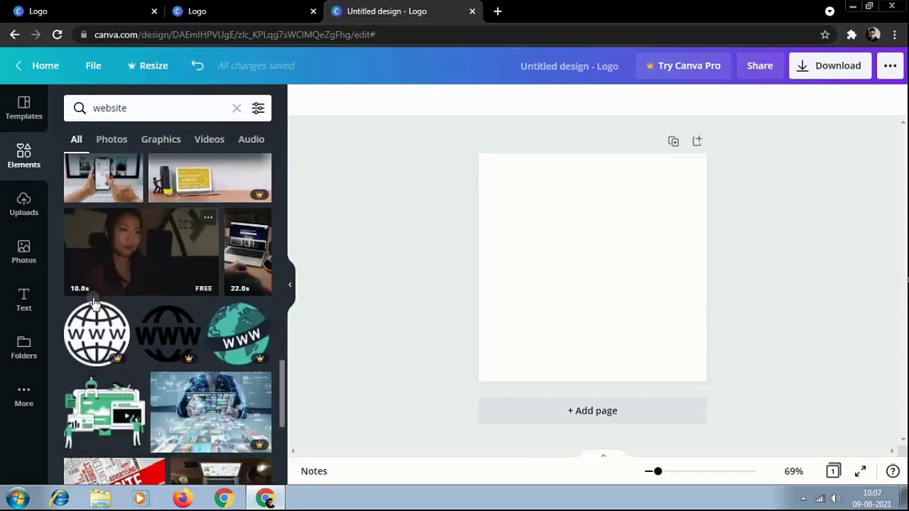
{"action": "scroll", "coordinate": [96, 306], "scroll_direction": "down", "scroll_amount": 4}
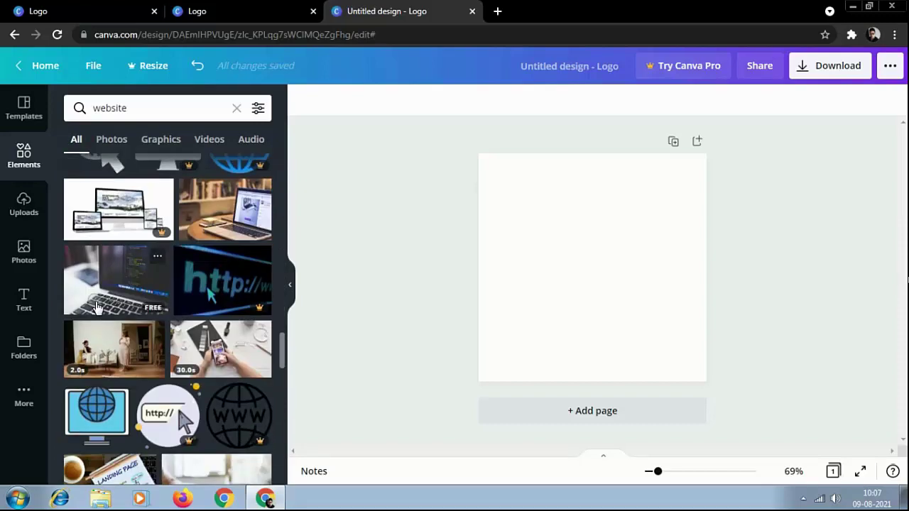
{"action": "scroll", "coordinate": [97, 307], "scroll_direction": "down", "scroll_amount": 6}
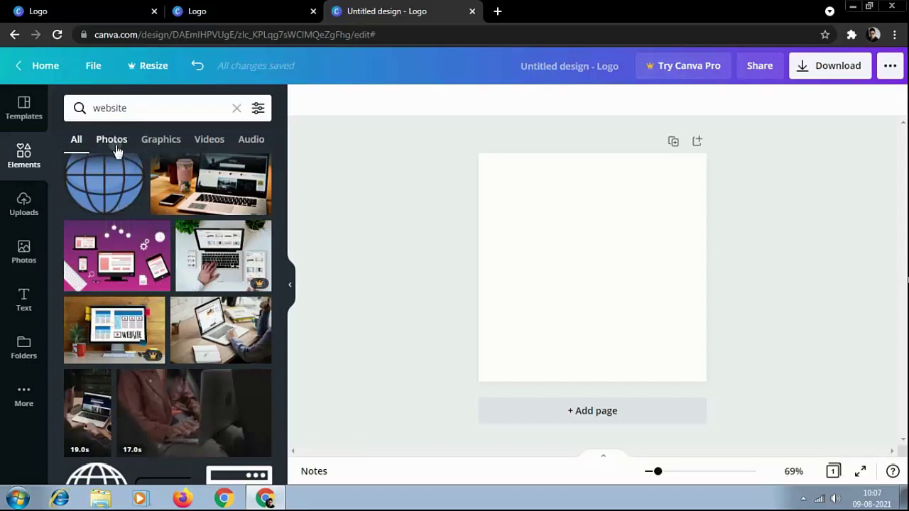
Narrow the website results to graphics and place the free light-blue desktop monitor, horizontally centred in the upper half of the page.
{"action": "left_click", "coordinate": [155, 140]}
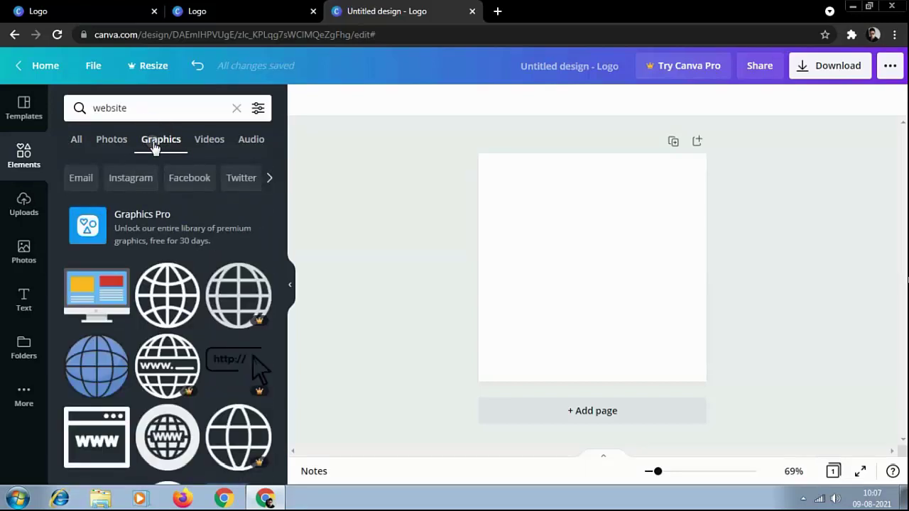
{"action": "scroll", "coordinate": [117, 184], "scroll_direction": "down", "scroll_amount": 10}
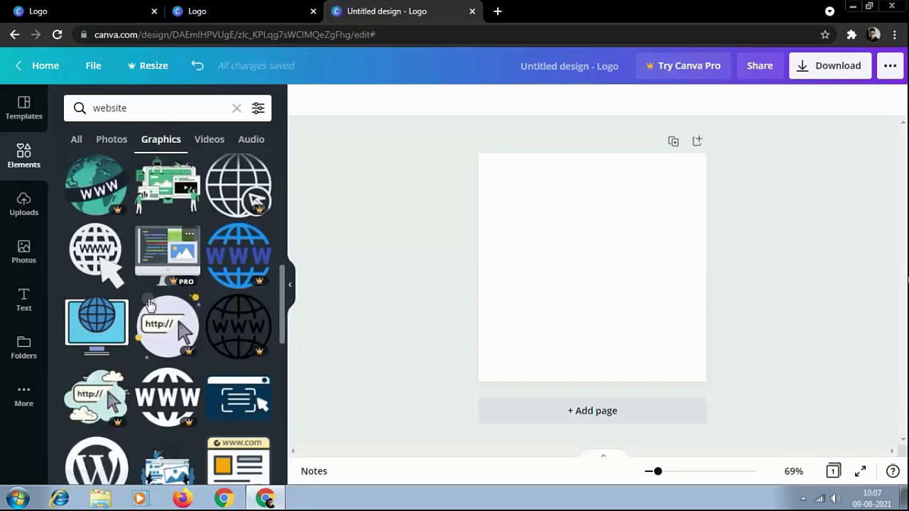
{"action": "scroll", "coordinate": [149, 305], "scroll_direction": "down", "scroll_amount": 2}
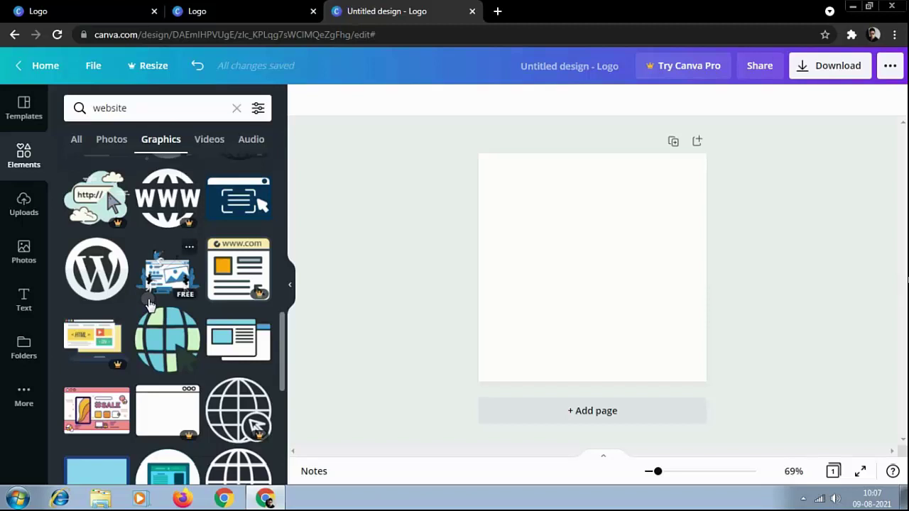
{"action": "scroll", "coordinate": [149, 304], "scroll_direction": "down", "scroll_amount": 1}
{"action": "scroll", "coordinate": [149, 304], "scroll_direction": "down", "scroll_amount": 2}
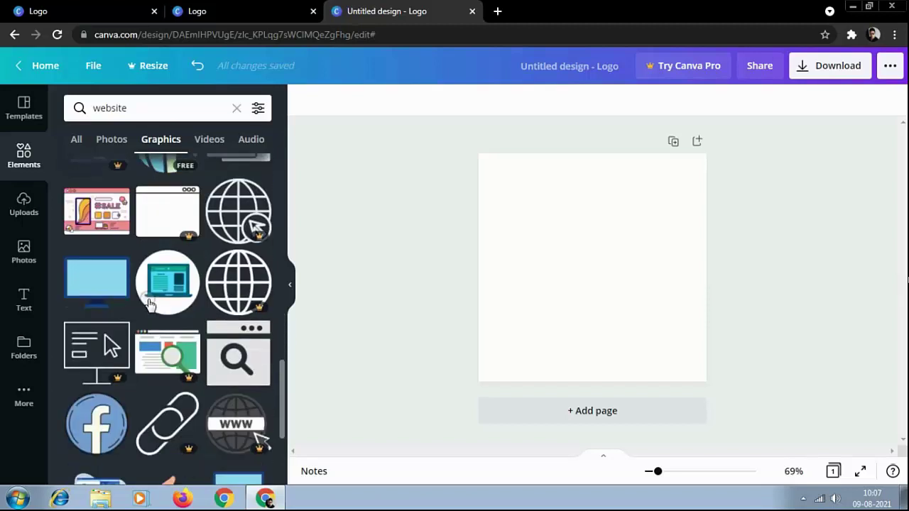
{"action": "scroll", "coordinate": [149, 304], "scroll_direction": "down", "scroll_amount": 1}
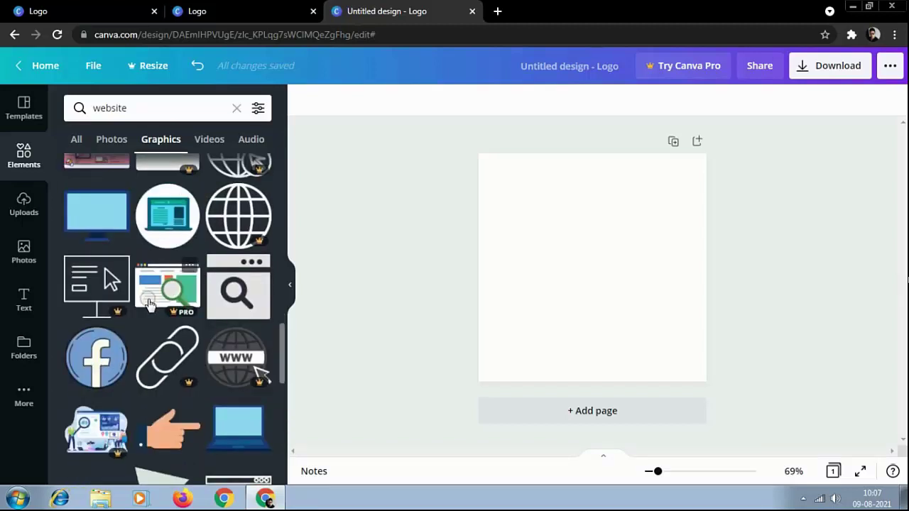
{"action": "scroll", "coordinate": [149, 304], "scroll_direction": "down", "scroll_amount": 2}
{"action": "scroll", "coordinate": [149, 304], "scroll_direction": "down", "scroll_amount": 2}
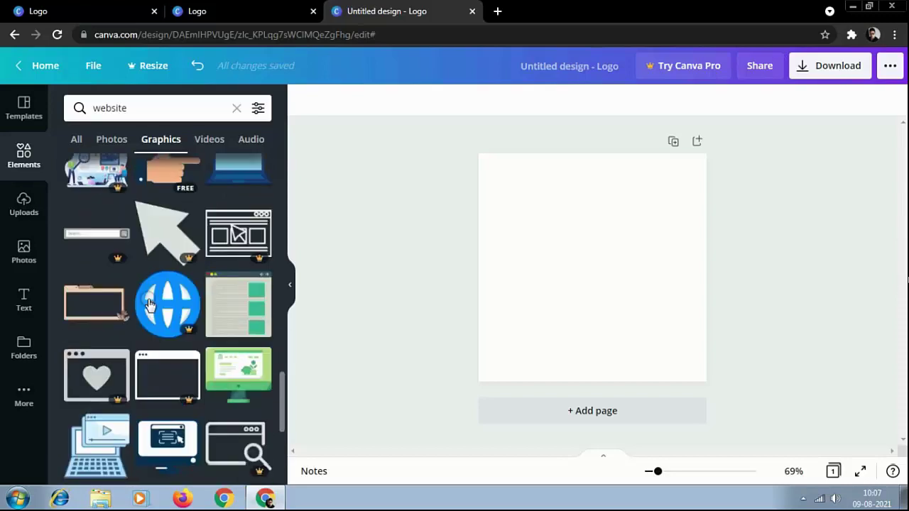
{"action": "scroll", "coordinate": [149, 304], "scroll_direction": "down", "scroll_amount": 3}
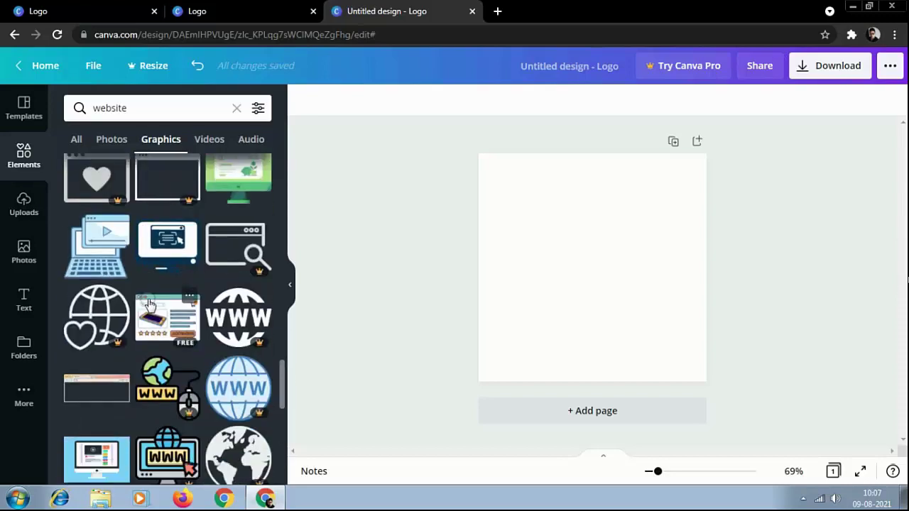
{"action": "scroll", "coordinate": [150, 304], "scroll_direction": "up", "scroll_amount": 9}
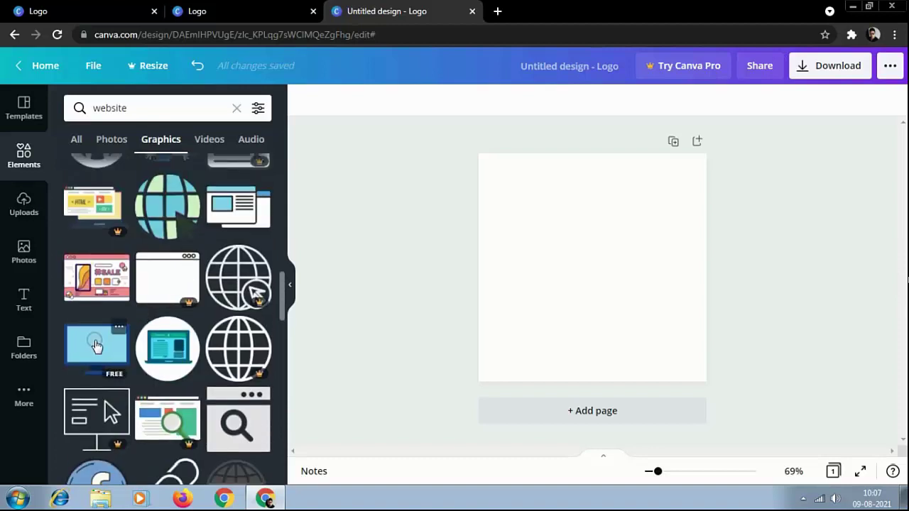
{"action": "left_click_drag", "start_coordinate": [96, 346], "coordinate": [577, 234]}
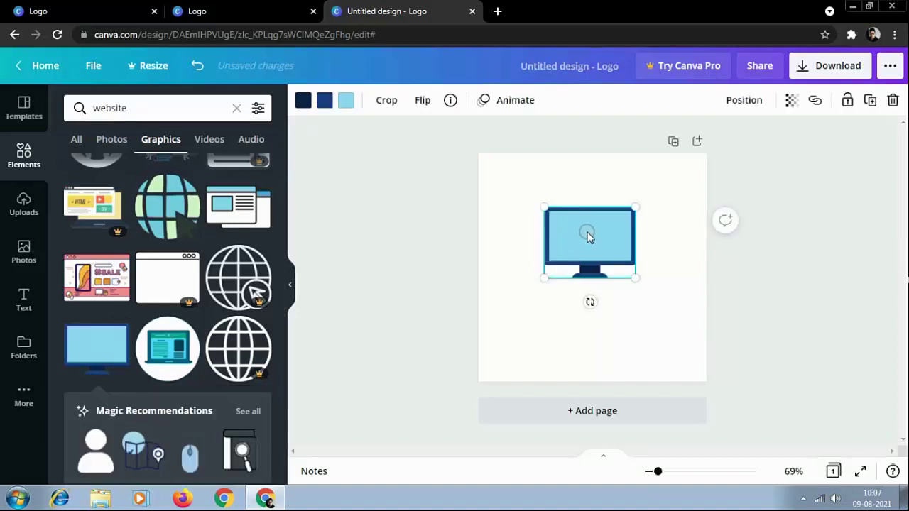
{"action": "mouse_move", "coordinate": [588, 237]}
{"action": "left_mouse_down"}
{"action": "mouse_move", "coordinate": [585, 225]}
{"action": "mouse_move", "coordinate": [584, 233]}
{"action": "mouse_move", "coordinate": [610, 232]}
{"action": "mouse_move", "coordinate": [601, 253]}
{"action": "mouse_move", "coordinate": [575, 249]}
{"action": "mouse_move", "coordinate": [575, 240]}
{"action": "mouse_move", "coordinate": [592, 239]}
{"action": "mouse_move", "coordinate": [589, 262]}
{"action": "mouse_move", "coordinate": [572, 252]}
{"action": "mouse_move", "coordinate": [588, 256]}
{"action": "mouse_move", "coordinate": [588, 225]}
{"action": "left_mouse_up"}
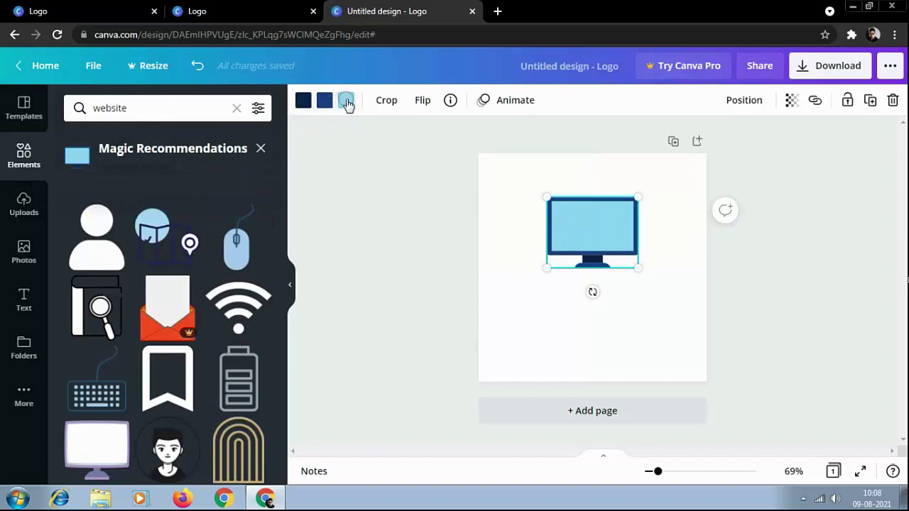
Recolour the monitor graphic with an orange stand neck and a black frame and base.
{"action": "left_click", "coordinate": [304, 101]}
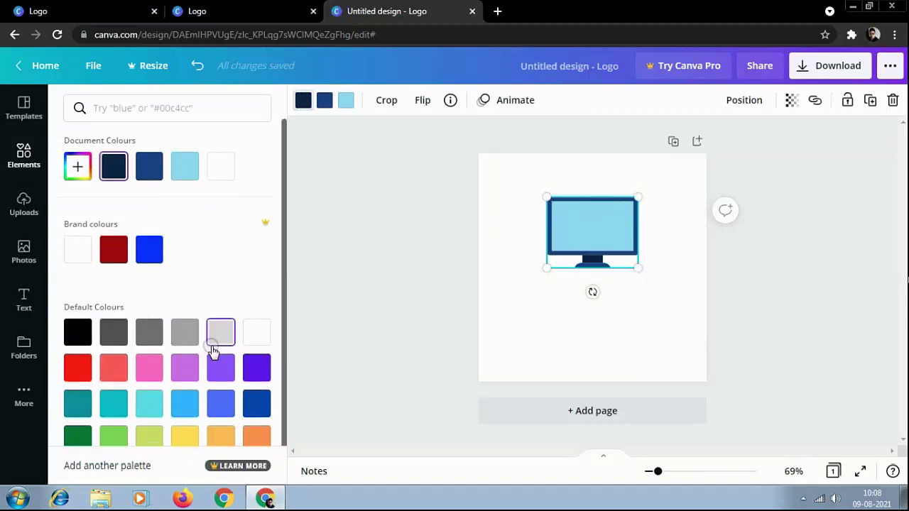
{"action": "scroll", "coordinate": [217, 351], "scroll_direction": "down", "scroll_amount": 1}
{"action": "left_click", "coordinate": [256, 406]}
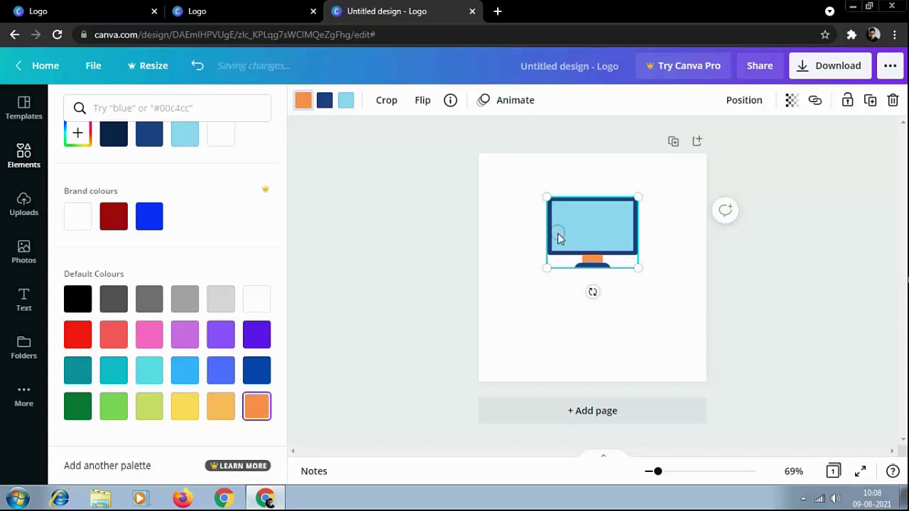
{"action": "left_click", "coordinate": [325, 103]}
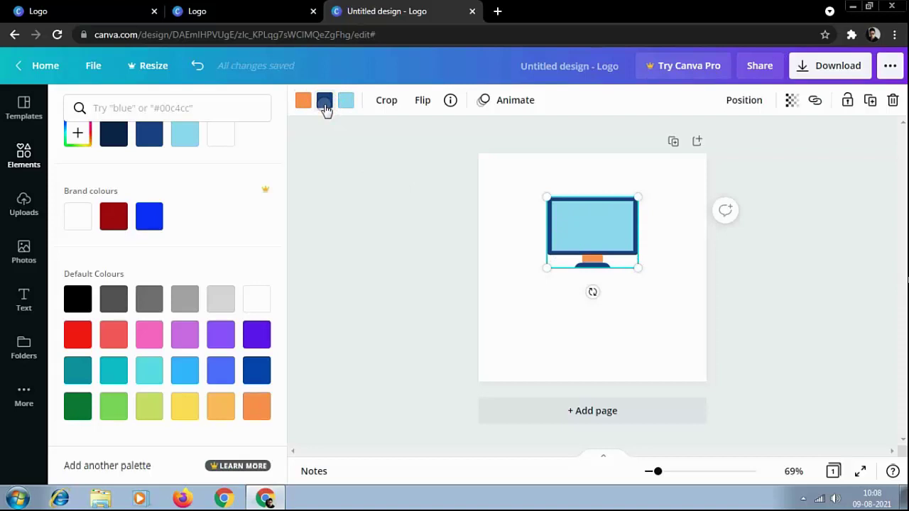
{"action": "left_click", "coordinate": [76, 301]}
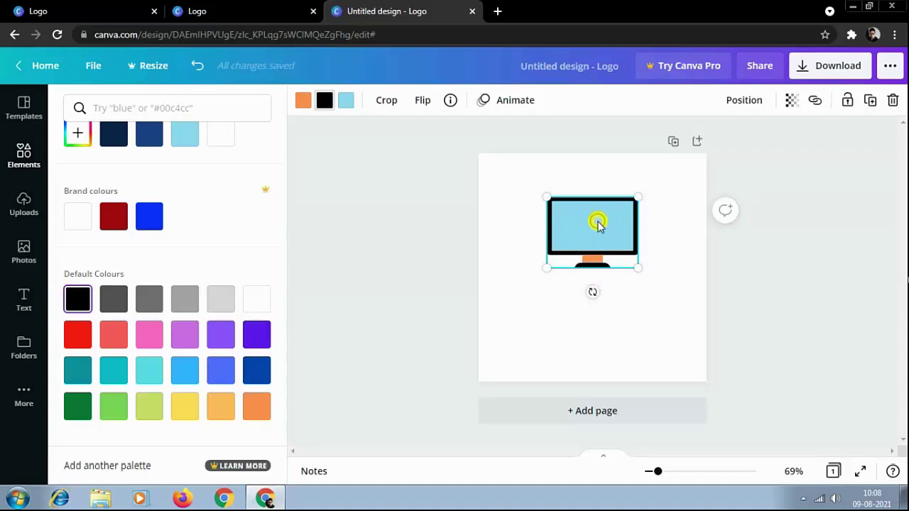
{"action": "left_click", "coordinate": [558, 225]}
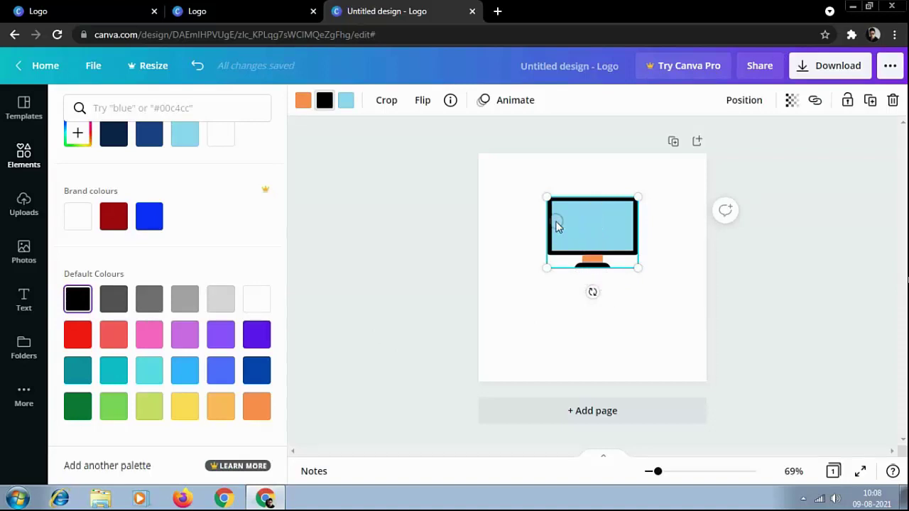
Change the monitor's light-blue screen to the medium-dark grey from the default colours.
{"action": "left_click", "coordinate": [346, 102]}
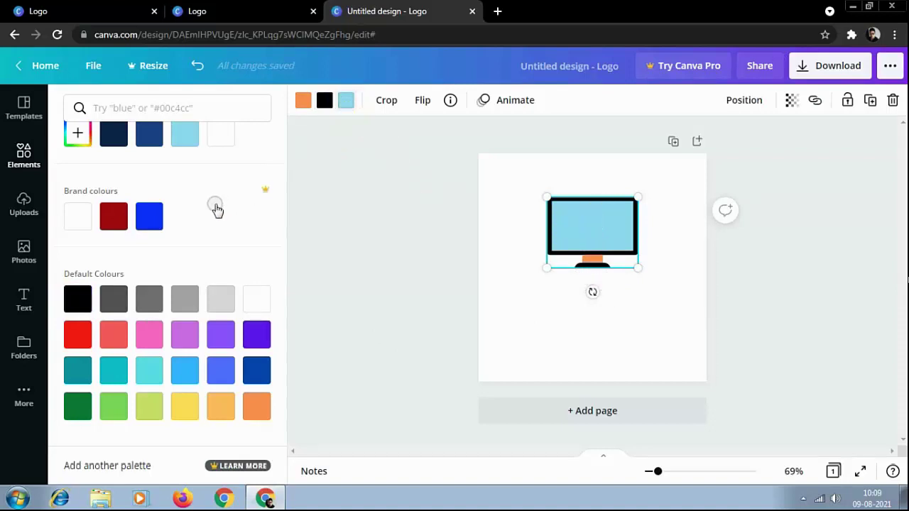
{"action": "left_click", "coordinate": [149, 299]}
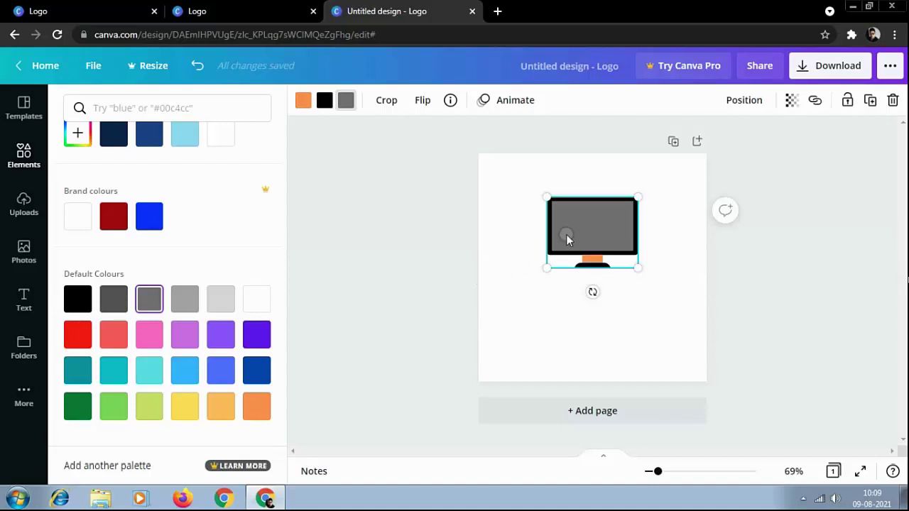
{"action": "mouse_move", "coordinate": [589, 226]}
{"action": "left_mouse_down"}
{"action": "mouse_move", "coordinate": [591, 259]}
{"action": "mouse_move", "coordinate": [588, 227]}
{"action": "left_mouse_up"}
Examine the ready-made font combinations in the text library.
{"action": "left_click", "coordinate": [24, 301]}
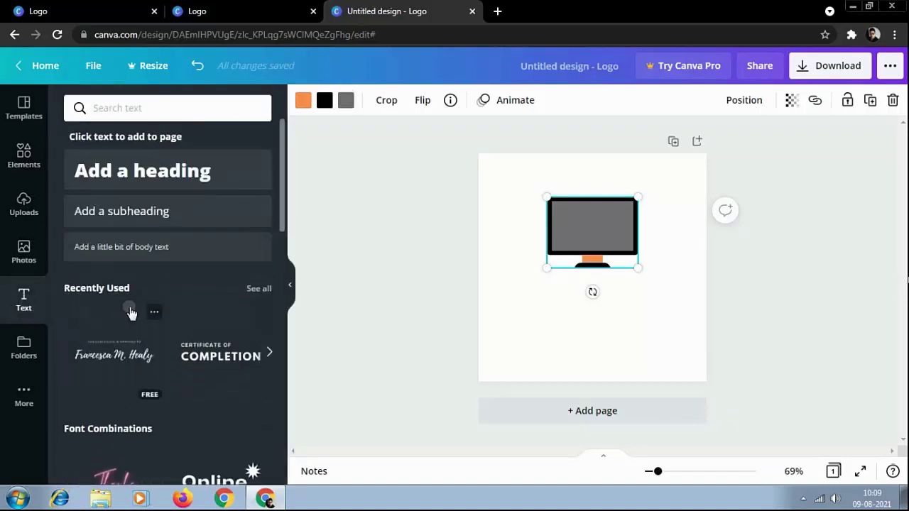
{"action": "scroll", "coordinate": [147, 307], "scroll_direction": "down", "scroll_amount": 5}
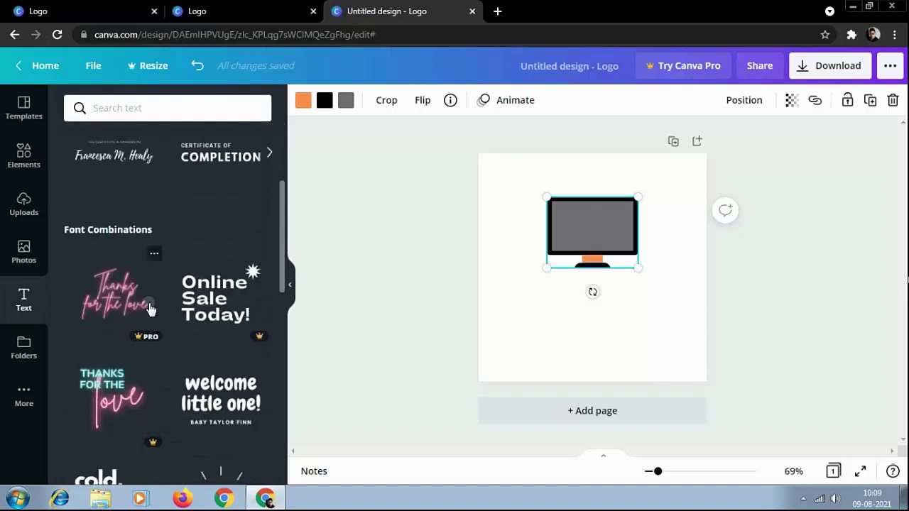
{"action": "scroll", "coordinate": [149, 307], "scroll_direction": "down", "scroll_amount": 4}
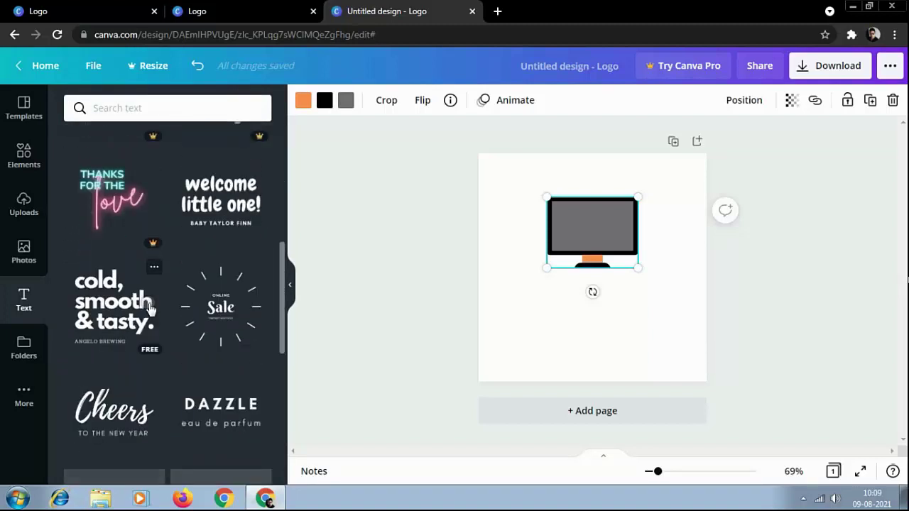
{"action": "scroll", "coordinate": [150, 307], "scroll_direction": "down", "scroll_amount": 1}
{"action": "scroll", "coordinate": [149, 307], "scroll_direction": "down", "scroll_amount": 1}
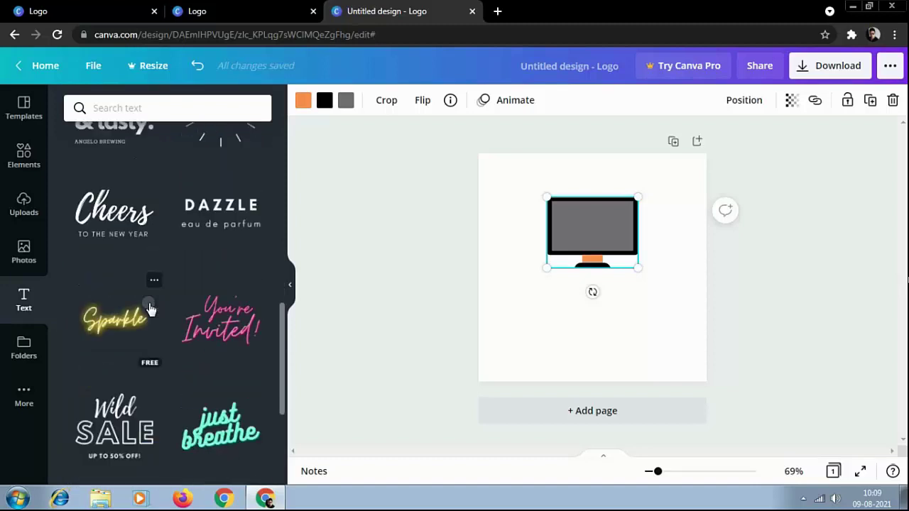
{"action": "scroll", "coordinate": [149, 307], "scroll_direction": "down", "scroll_amount": 3}
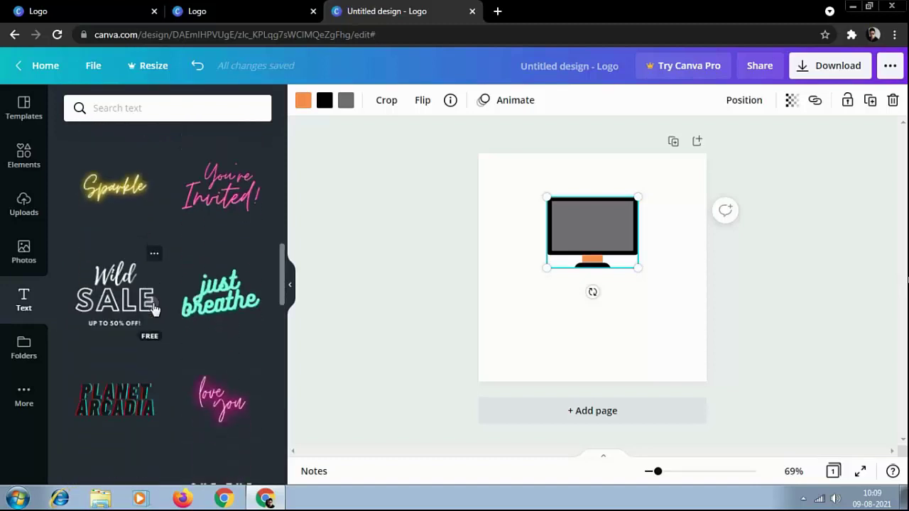
{"action": "scroll", "coordinate": [183, 306], "scroll_direction": "down", "scroll_amount": 3}
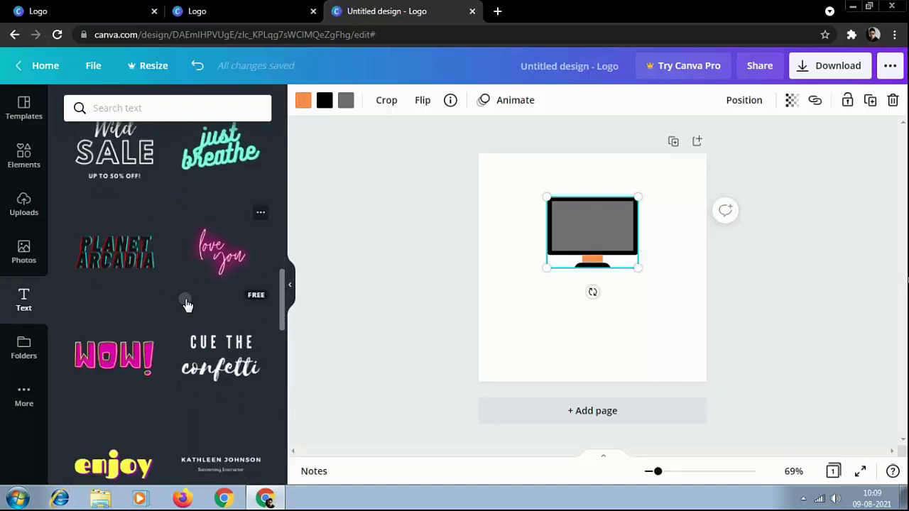
{"action": "scroll", "coordinate": [186, 306], "scroll_direction": "down", "scroll_amount": 1}
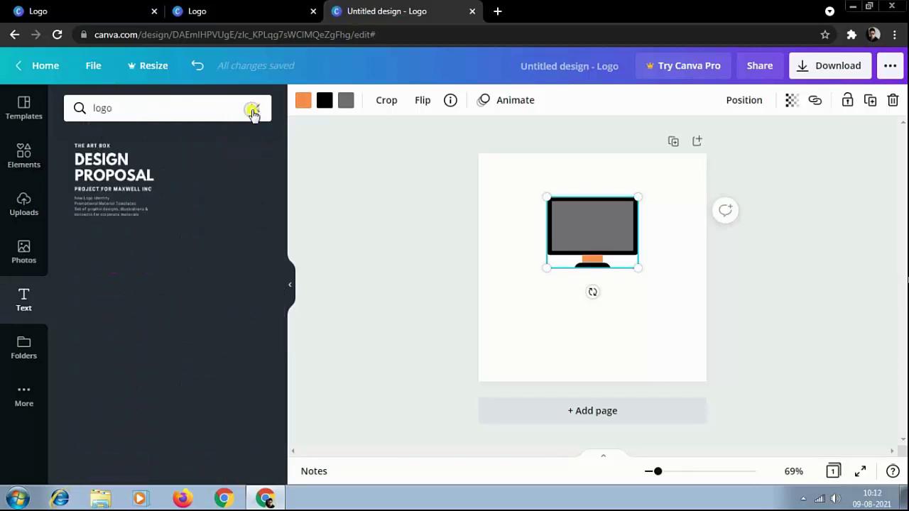
Add a heading reading "Beetle Designs" with one word per line, horizontally centred just below the monitor.
{"action": "left_click", "coordinate": [254, 109]}
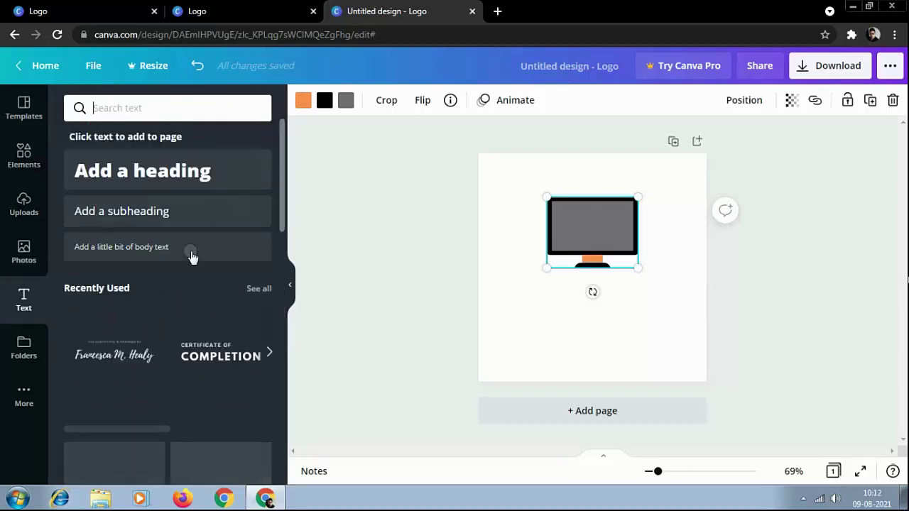
{"action": "left_click", "coordinate": [159, 177]}
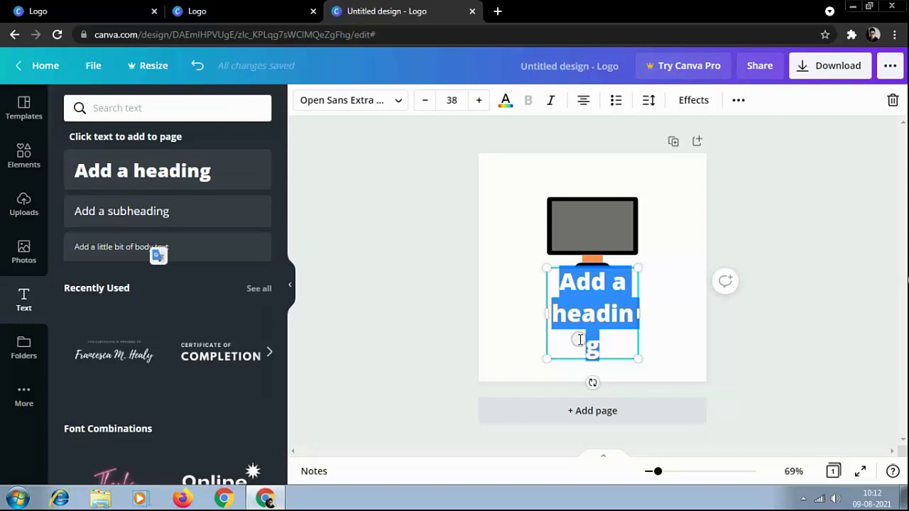
{"action": "type", "text": "Beet"}
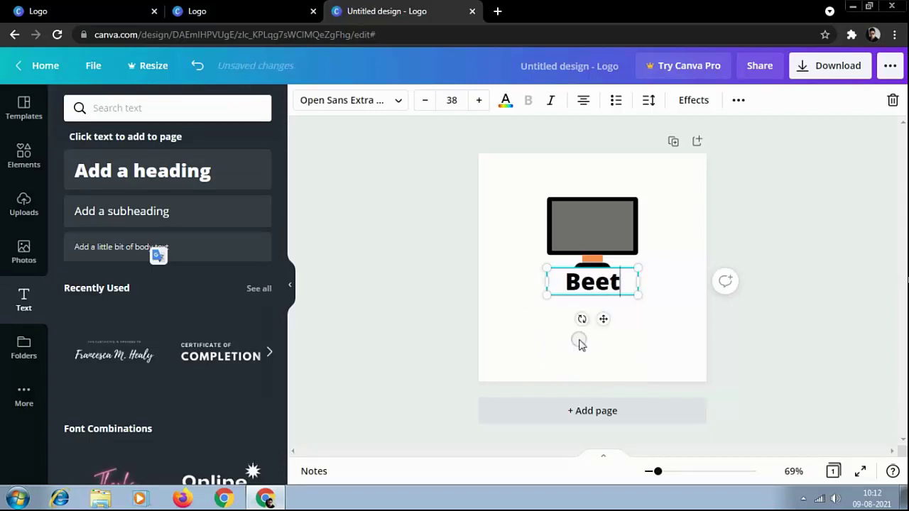
{"action": "type", "text": "le De"}
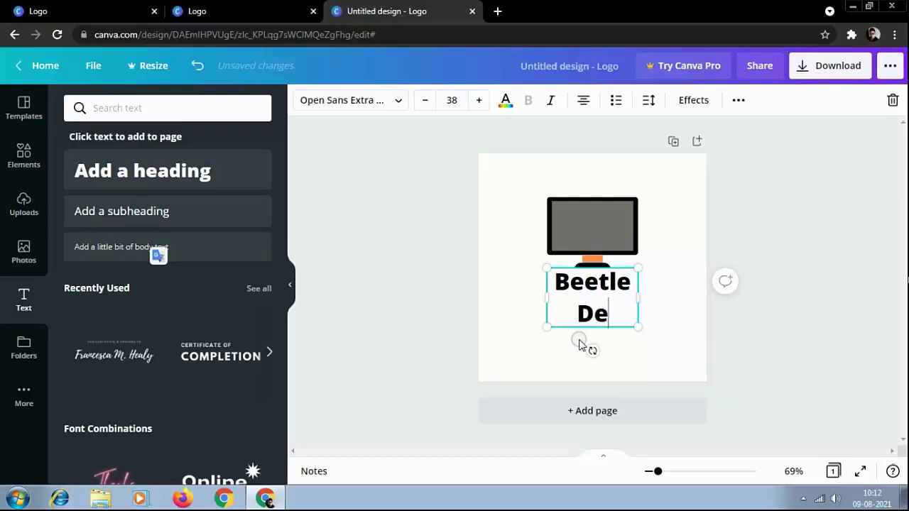
{"action": "type", "text": "signs"}
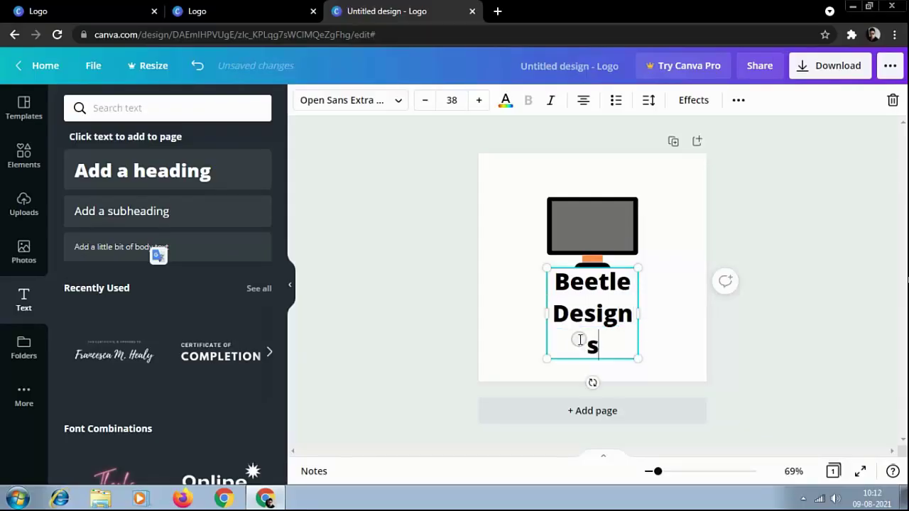
{"action": "left_click_drag", "start_coordinate": [641, 312], "coordinate": [665, 312]}
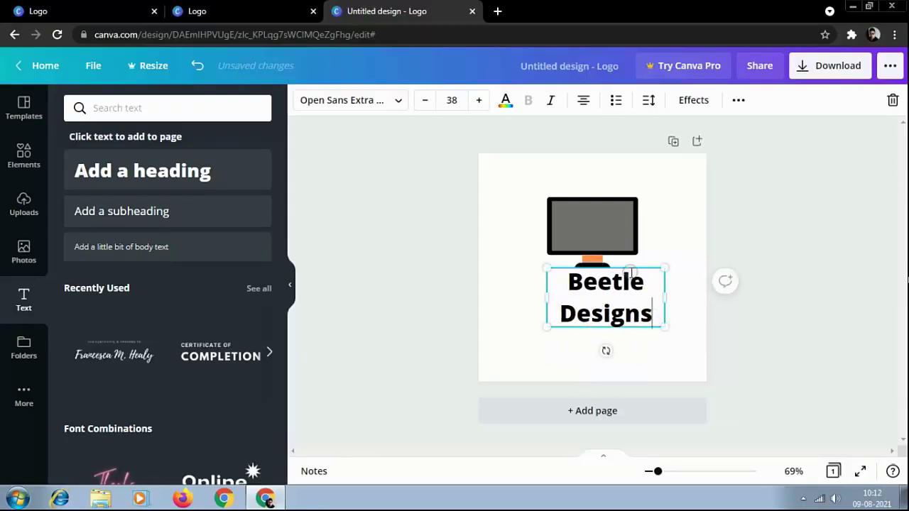
{"action": "left_click_drag", "start_coordinate": [633, 267], "coordinate": [619, 277]}
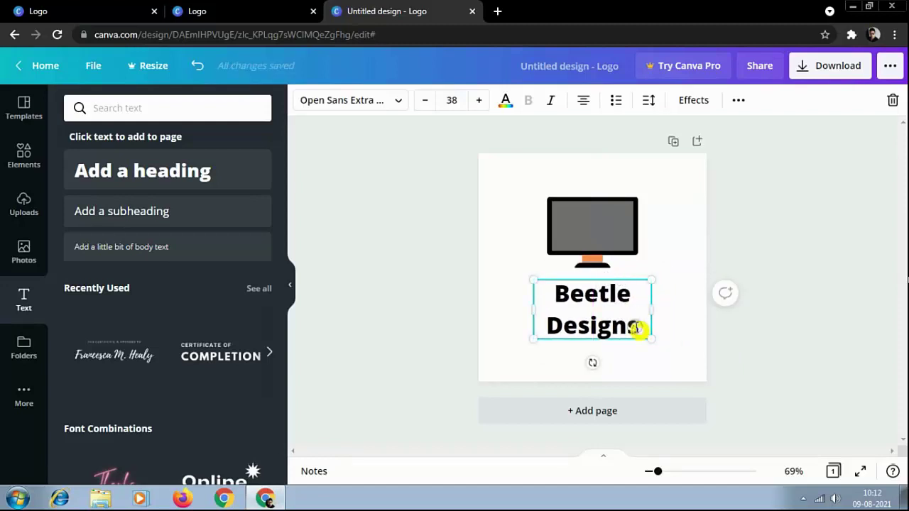
Rewrite the heading below the monitor in capitals as "BEETLE DESIGNS".
{"action": "left_click_drag", "start_coordinate": [637, 328], "coordinate": [563, 294]}
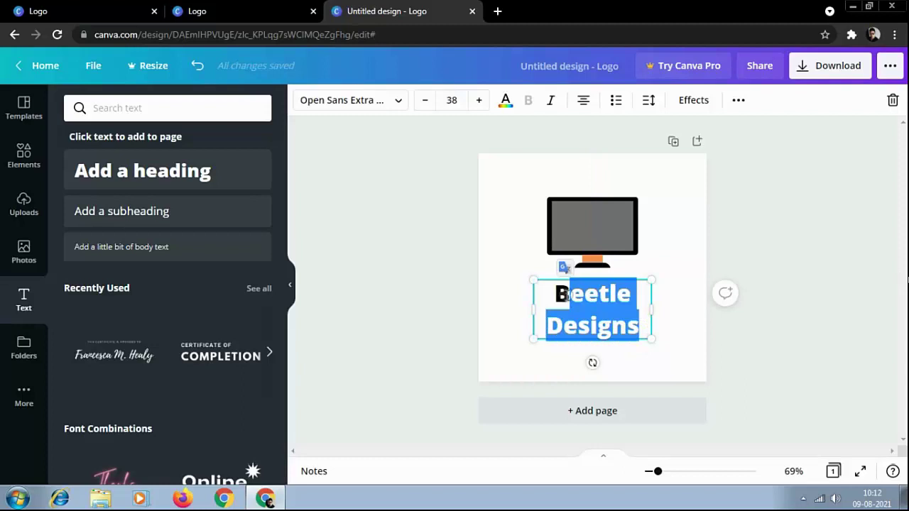
{"action": "type", "text": "EETLE"}
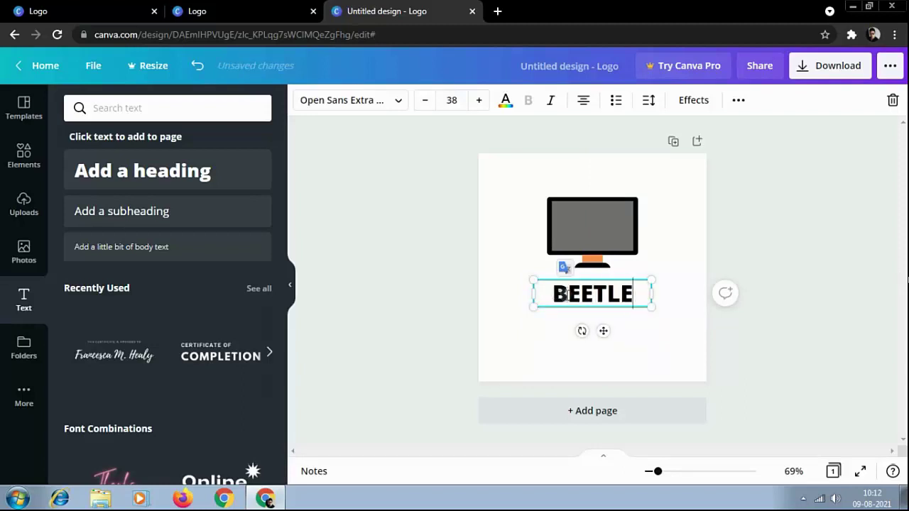
{"action": "type", "text": " DESIGN"}
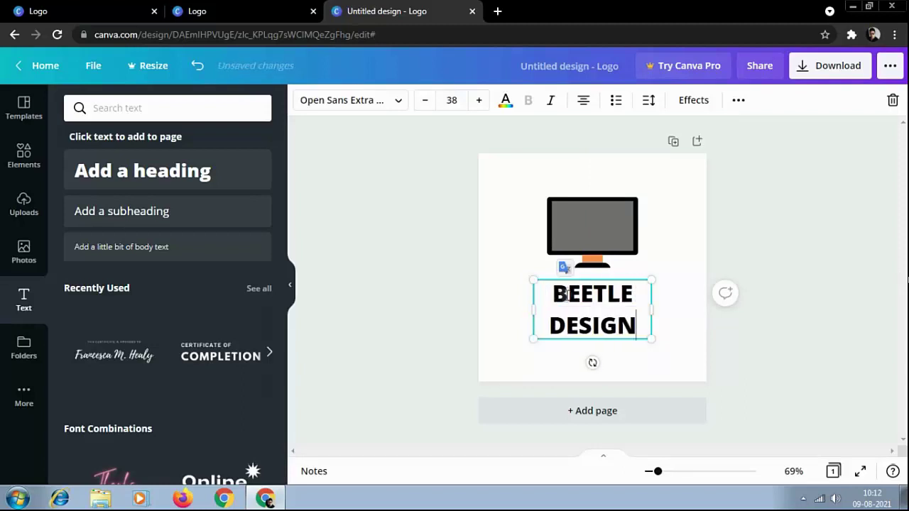
{"action": "type", "text": "S"}
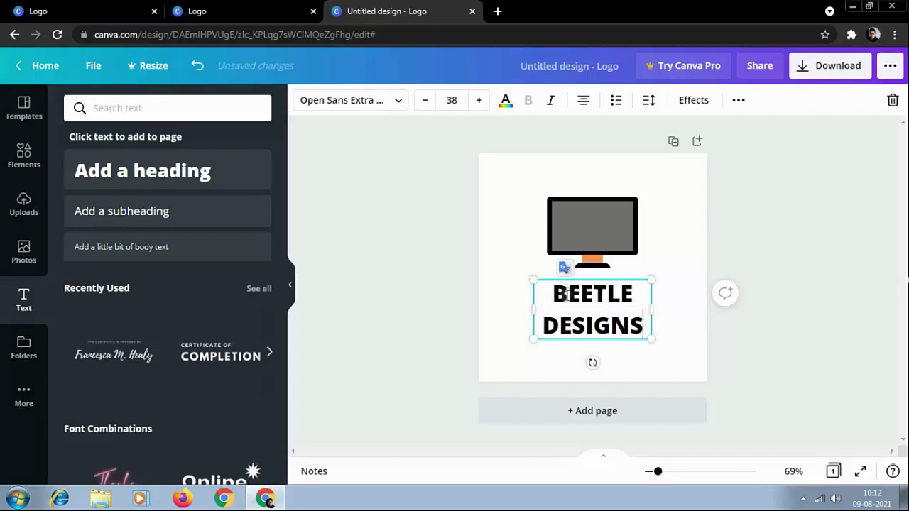
{"action": "left_click", "coordinate": [404, 320]}
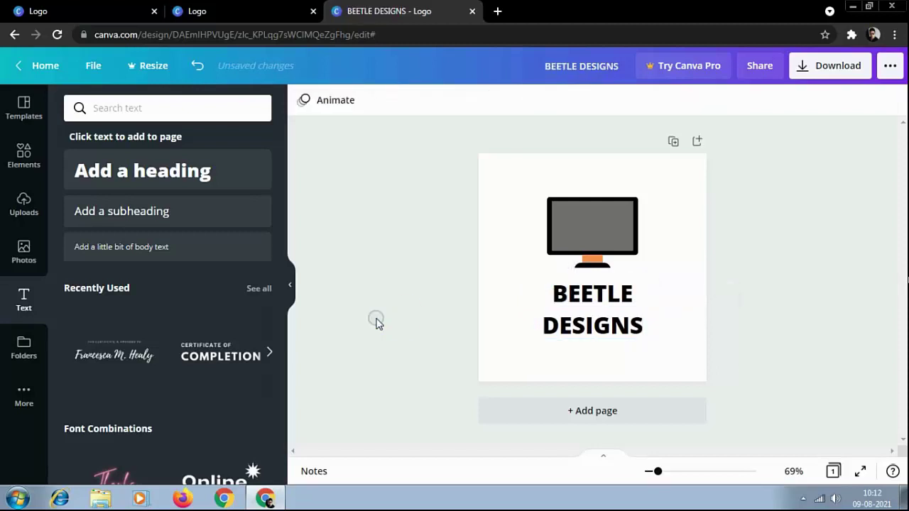
Replace the website search in the elements library with a search for "BEETLE".
{"action": "left_click", "coordinate": [24, 155]}
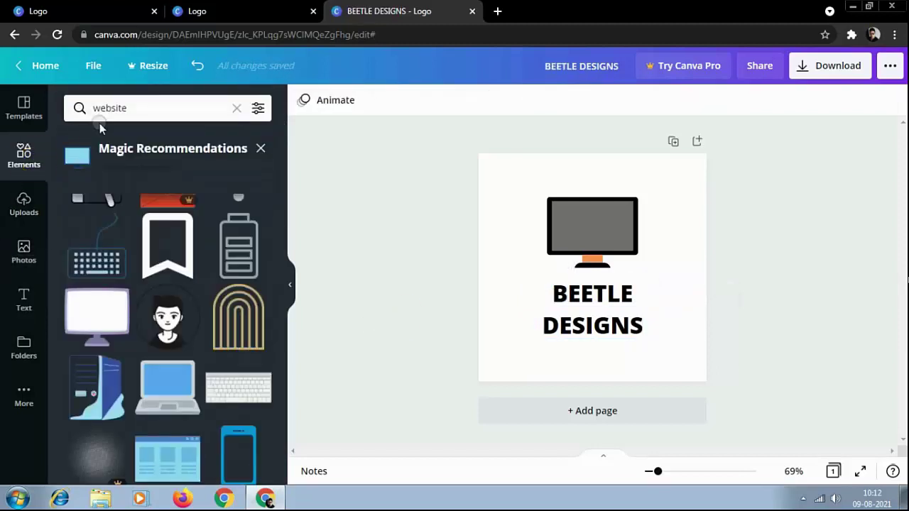
{"action": "left_click", "coordinate": [234, 111]}
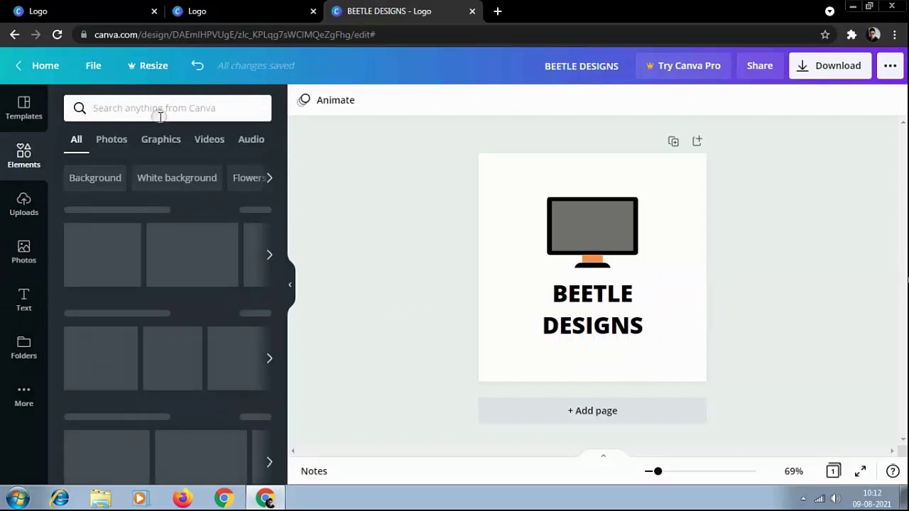
{"action": "type", "text": "BEETLE"}
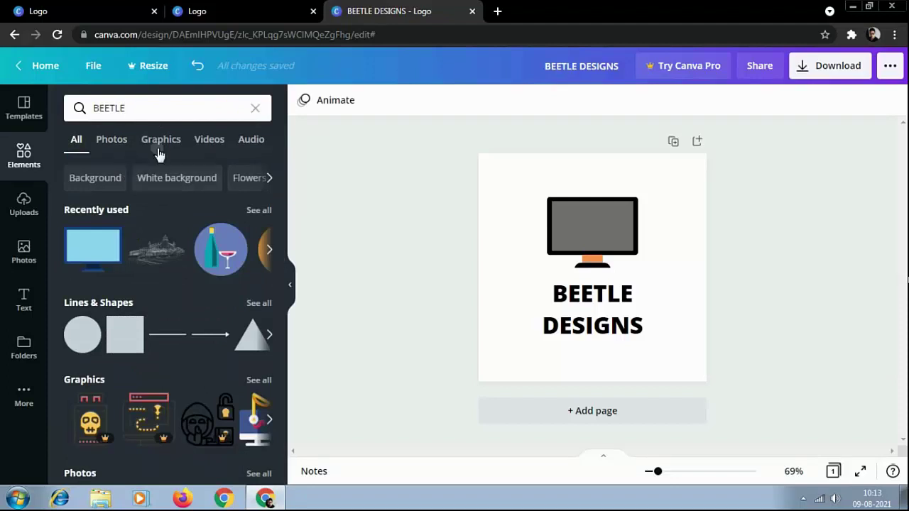
{"action": "key", "text": "Return"}
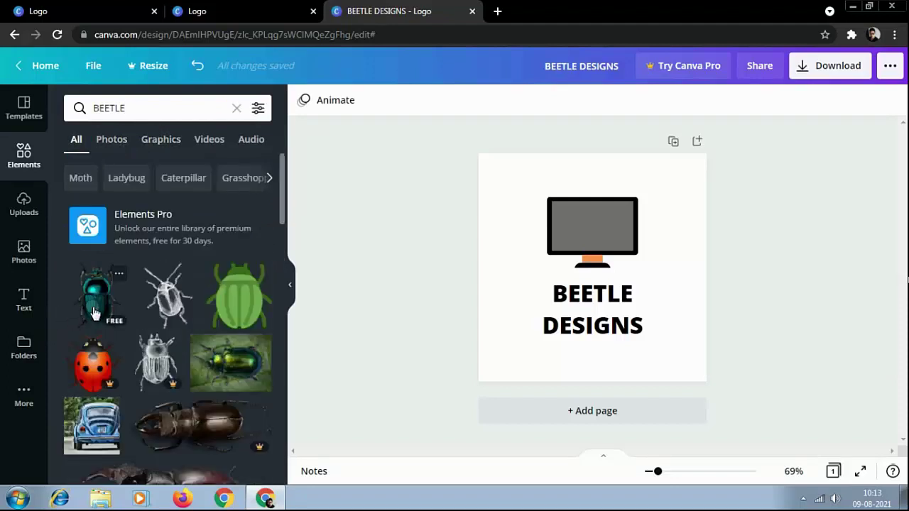
Place the free red ladybug graphic with the green head from the beetle results over the monitor.
{"action": "scroll", "coordinate": [93, 312], "scroll_direction": "down", "scroll_amount": 1}
{"action": "scroll", "coordinate": [93, 312], "scroll_direction": "down", "scroll_amount": 5}
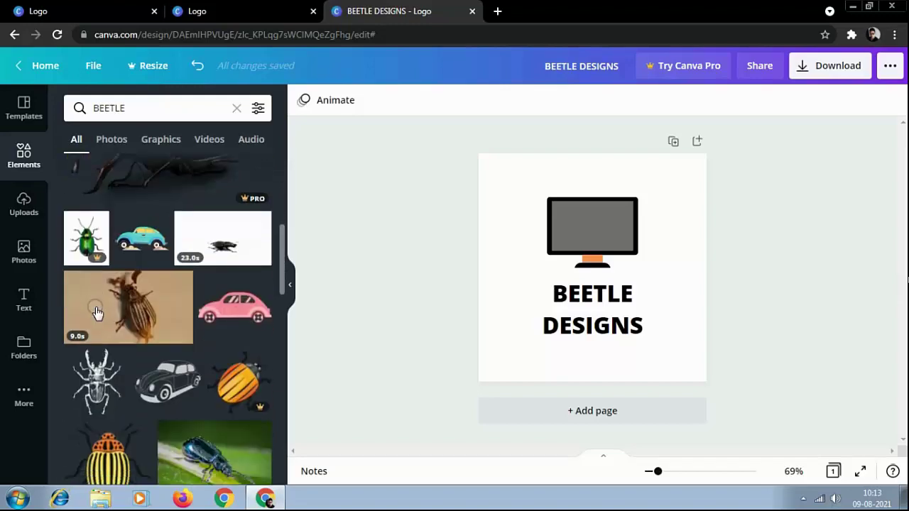
{"action": "scroll", "coordinate": [100, 313], "scroll_direction": "down", "scroll_amount": 2}
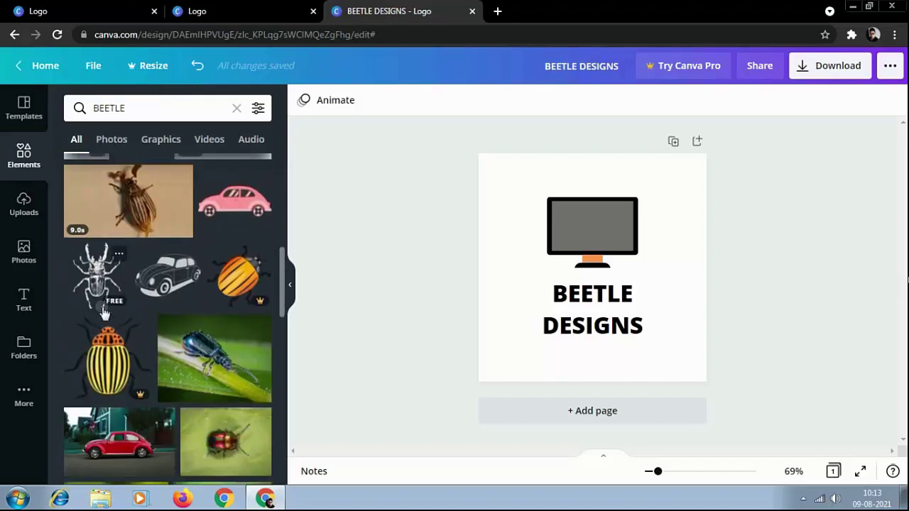
{"action": "scroll", "coordinate": [103, 313], "scroll_direction": "down", "scroll_amount": 4}
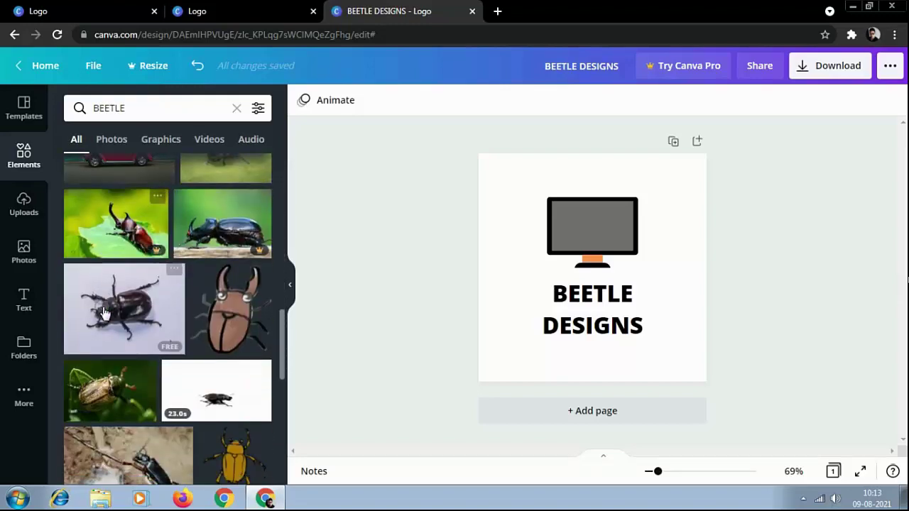
{"action": "scroll", "coordinate": [103, 313], "scroll_direction": "down", "scroll_amount": 2}
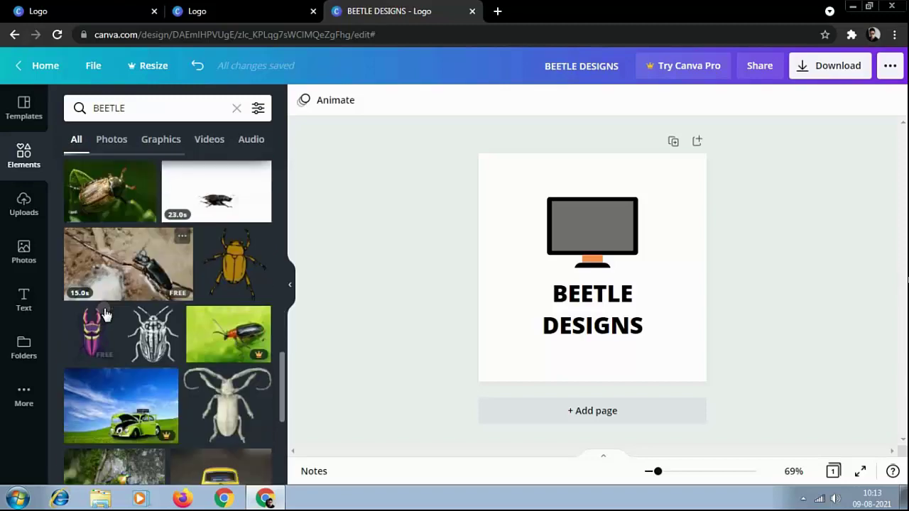
{"action": "scroll", "coordinate": [105, 314], "scroll_direction": "down", "scroll_amount": 5}
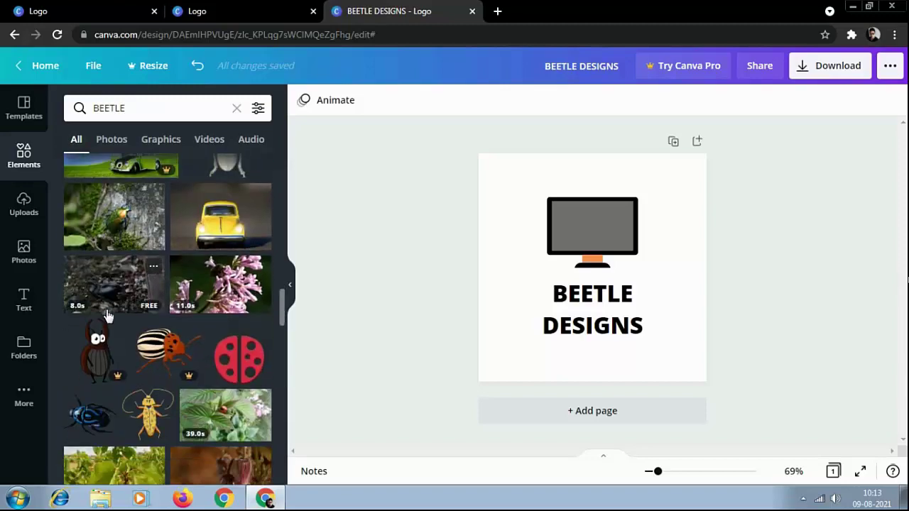
{"action": "scroll", "coordinate": [110, 318], "scroll_direction": "down", "scroll_amount": 2}
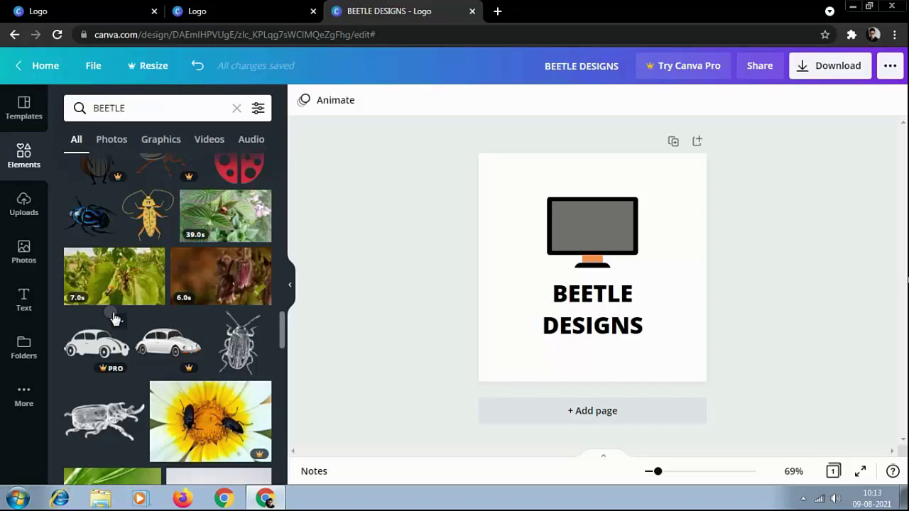
{"action": "scroll", "coordinate": [164, 312], "scroll_direction": "down", "scroll_amount": 2}
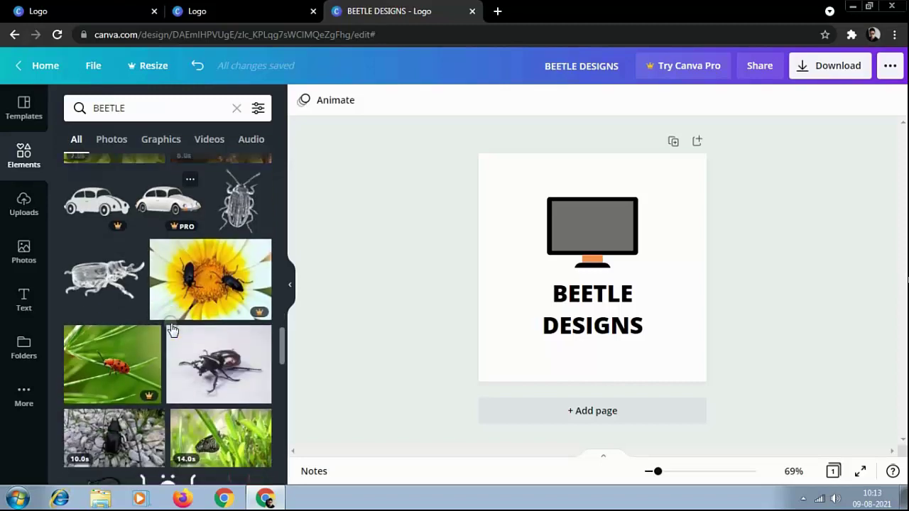
{"action": "scroll", "coordinate": [172, 330], "scroll_direction": "down", "scroll_amount": 7}
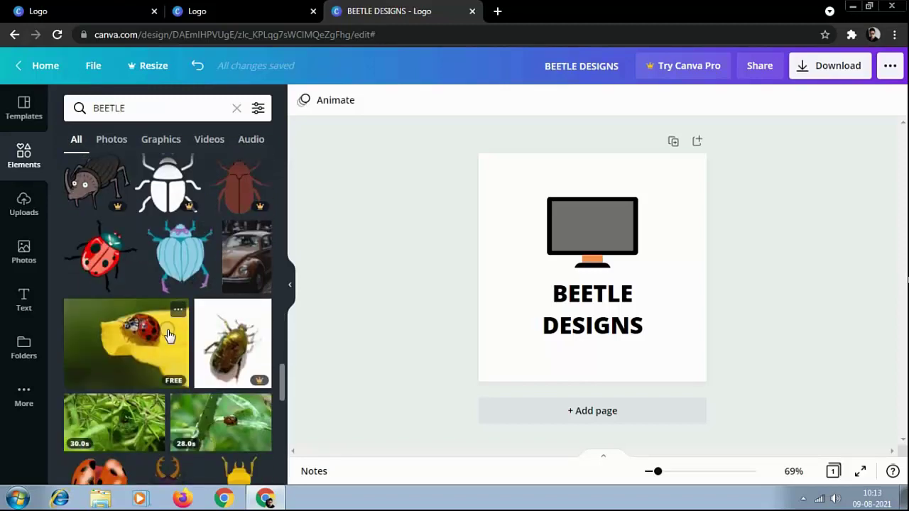
{"action": "scroll", "coordinate": [165, 339], "scroll_direction": "up", "scroll_amount": 1}
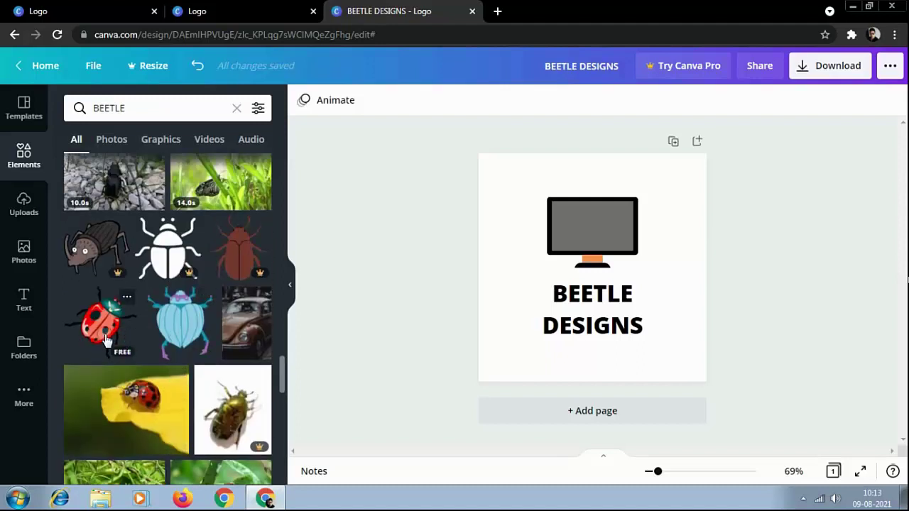
{"action": "left_click_drag", "start_coordinate": [103, 327], "coordinate": [584, 229]}
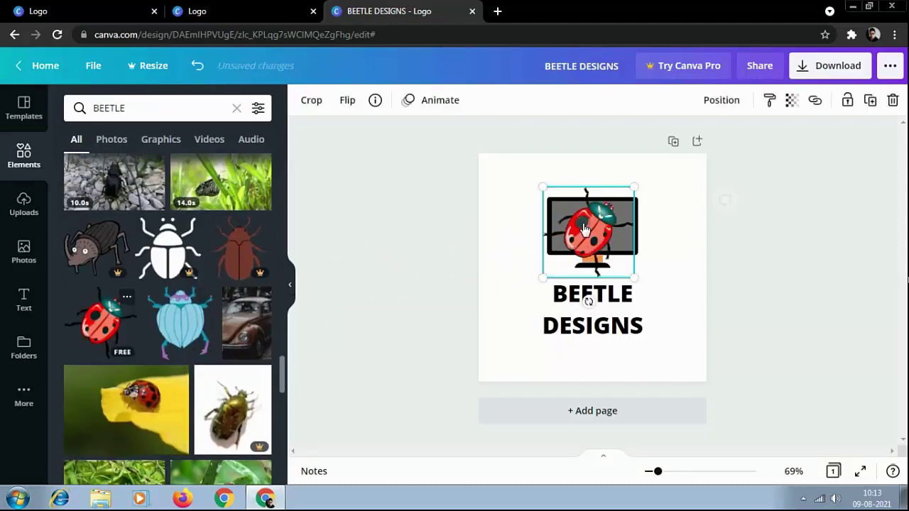
Shrink the ladybug to fit inside the monitor's grey screen and centre it there.
{"action": "left_click", "coordinate": [290, 285]}
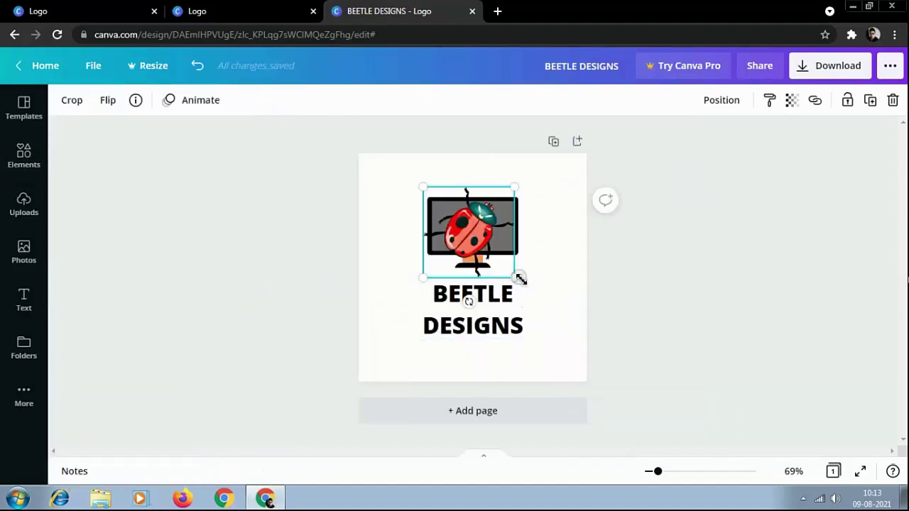
{"action": "left_click_drag", "start_coordinate": [513, 277], "coordinate": [486, 254]}
{"action": "left_click_drag", "start_coordinate": [458, 218], "coordinate": [476, 229]}
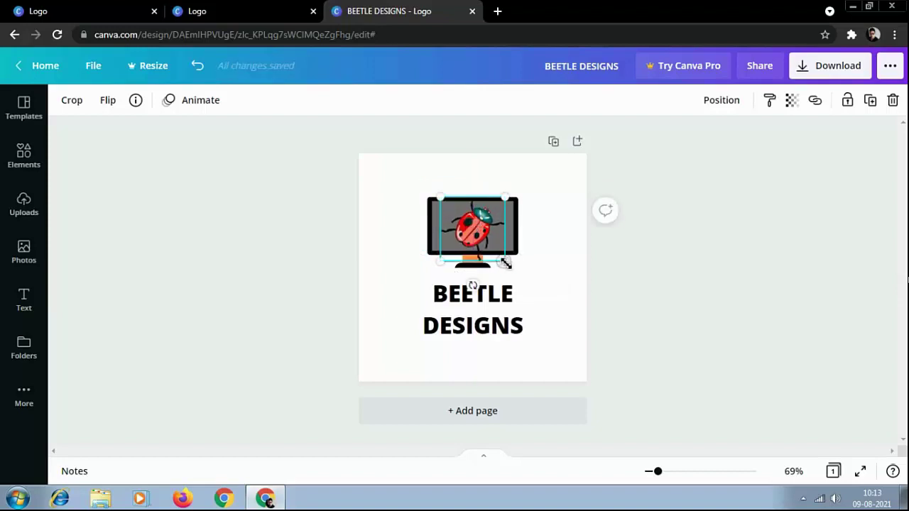
{"action": "left_click_drag", "start_coordinate": [504, 262], "coordinate": [473, 220]}
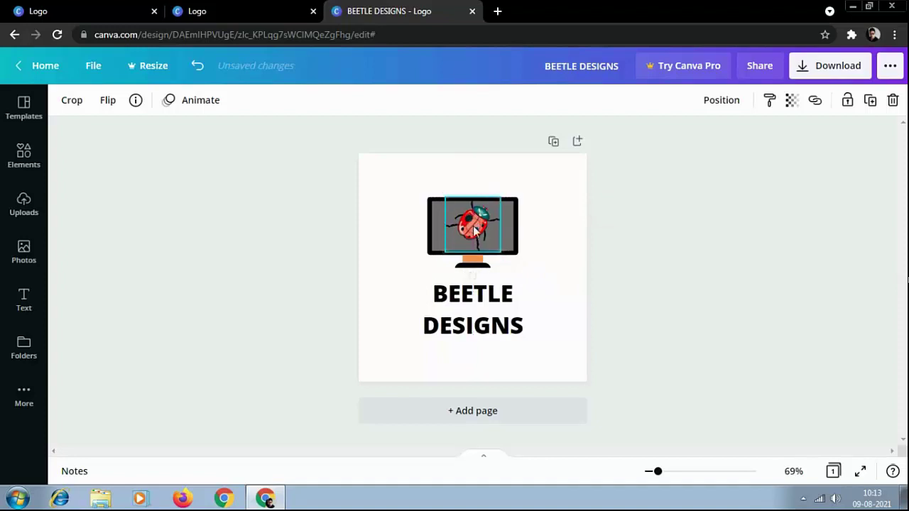
{"action": "left_click_drag", "start_coordinate": [498, 253], "coordinate": [475, 229]}
{"action": "left_click", "coordinate": [562, 261]}
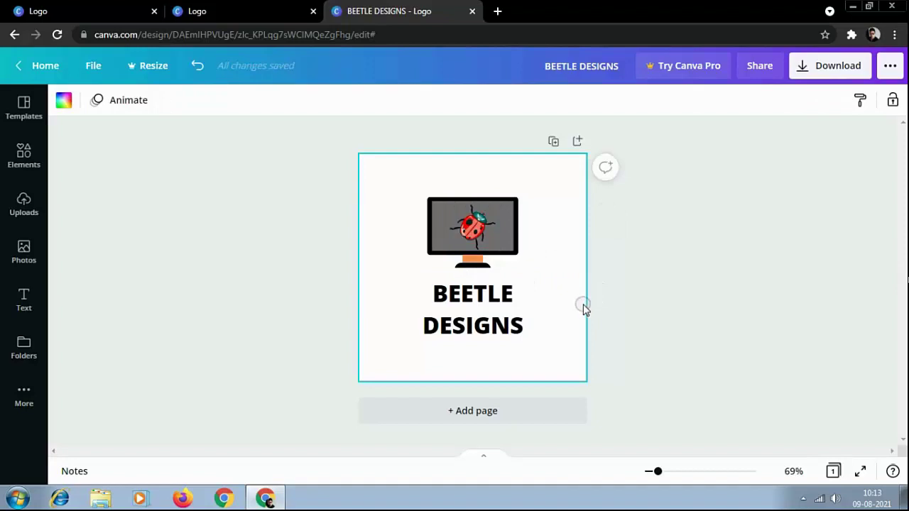
Try the Horizon font on the DESIGNS line, and set that line's font to Norwester instead.
{"action": "left_click", "coordinate": [146, 277]}
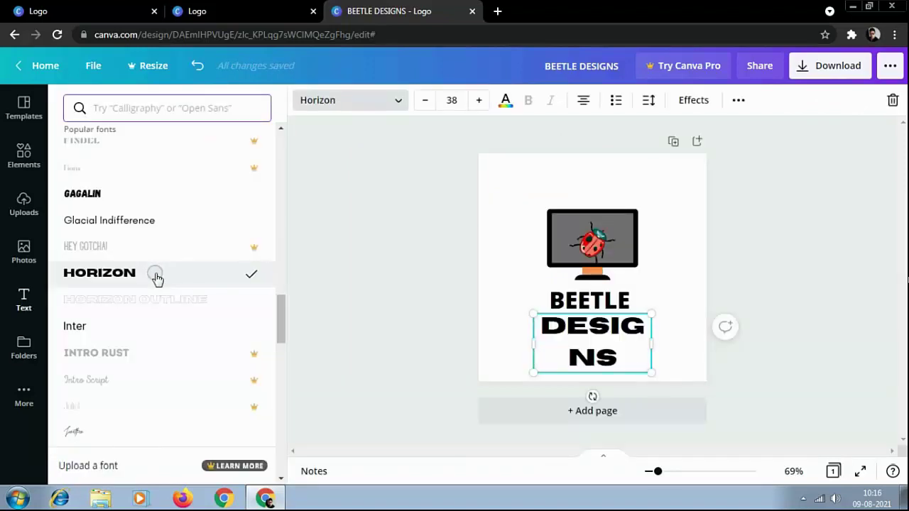
{"action": "scroll", "coordinate": [158, 279], "scroll_direction": "down", "scroll_amount": 2}
{"action": "scroll", "coordinate": [158, 279], "scroll_direction": "down", "scroll_amount": 4}
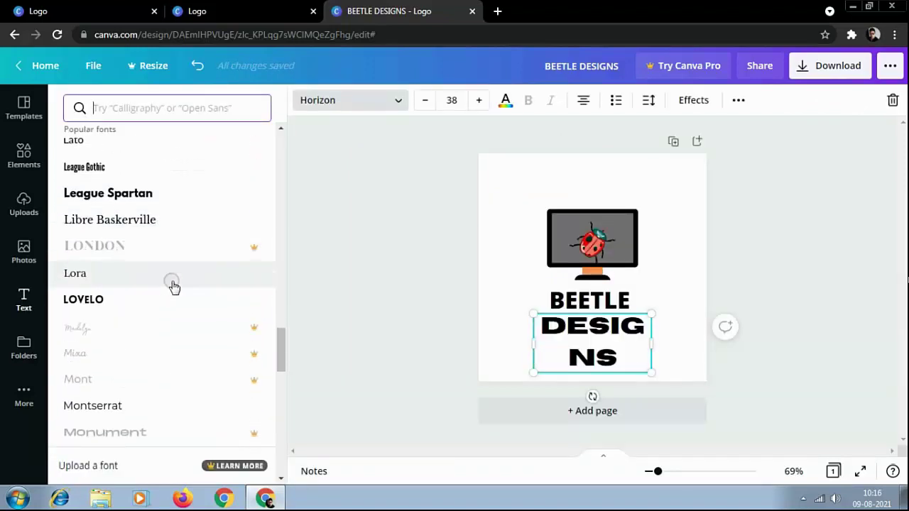
{"action": "scroll", "coordinate": [164, 280], "scroll_direction": "down", "scroll_amount": 5}
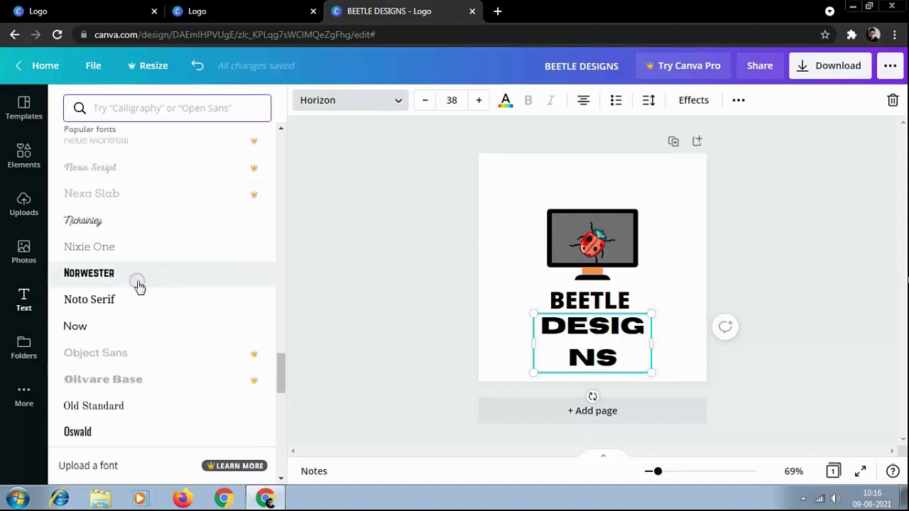
{"action": "left_click", "coordinate": [139, 284]}
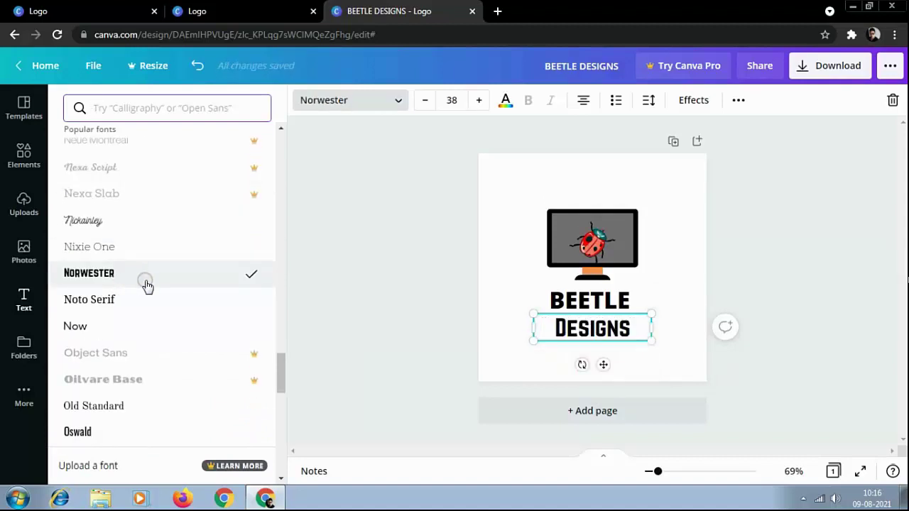
{"action": "scroll", "coordinate": [147, 291], "scroll_direction": "down", "scroll_amount": 3}
{"action": "left_click", "coordinate": [469, 301]}
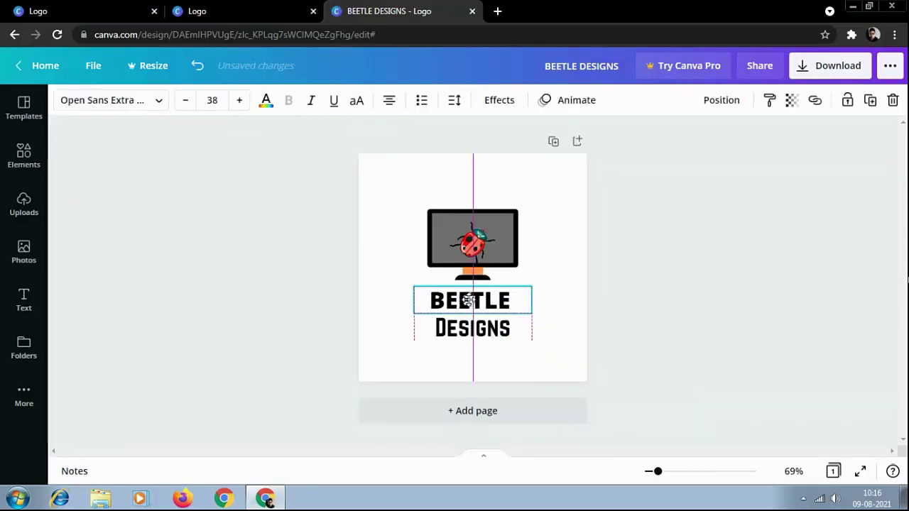
Centre the BEETLE line directly above DESIGNS and colour its text red from the default colours.
{"action": "left_click_drag", "start_coordinate": [468, 300], "coordinate": [471, 324]}
{"action": "left_click", "coordinate": [561, 295]}
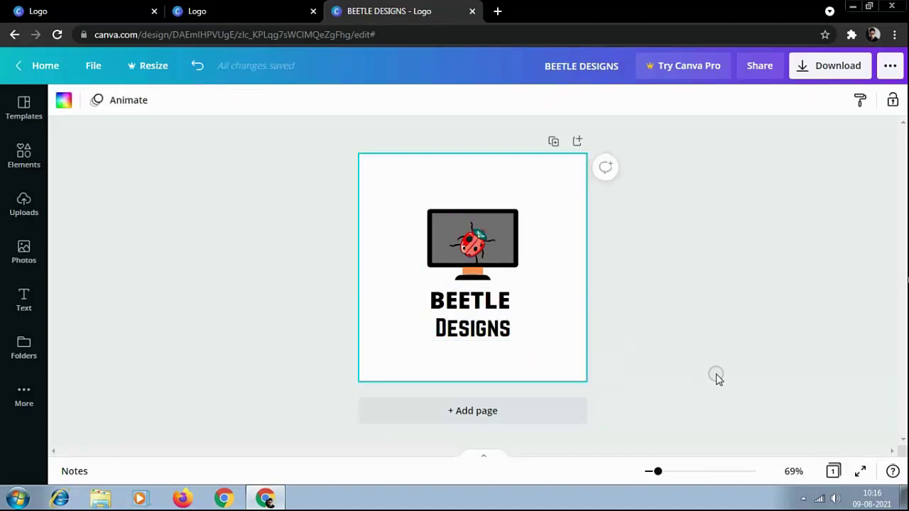
{"action": "left_click", "coordinate": [474, 305]}
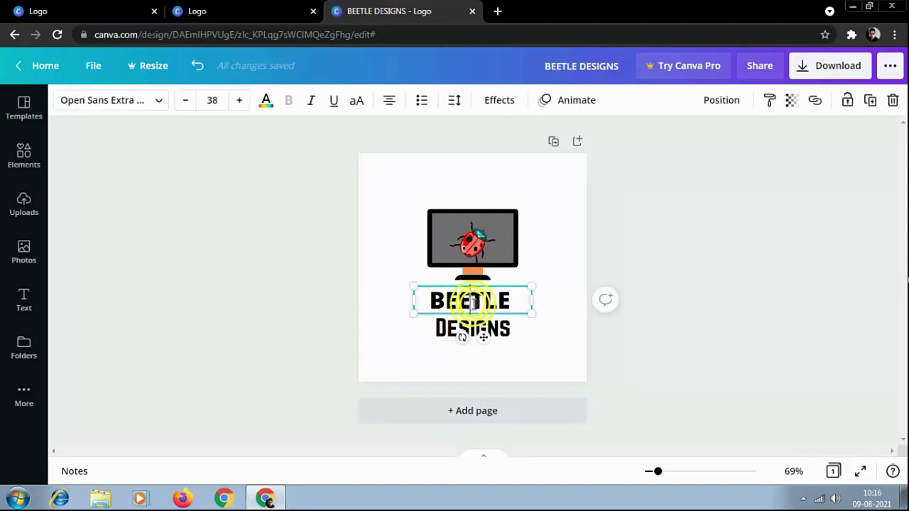
{"action": "left_click_drag", "start_coordinate": [511, 303], "coordinate": [424, 300]}
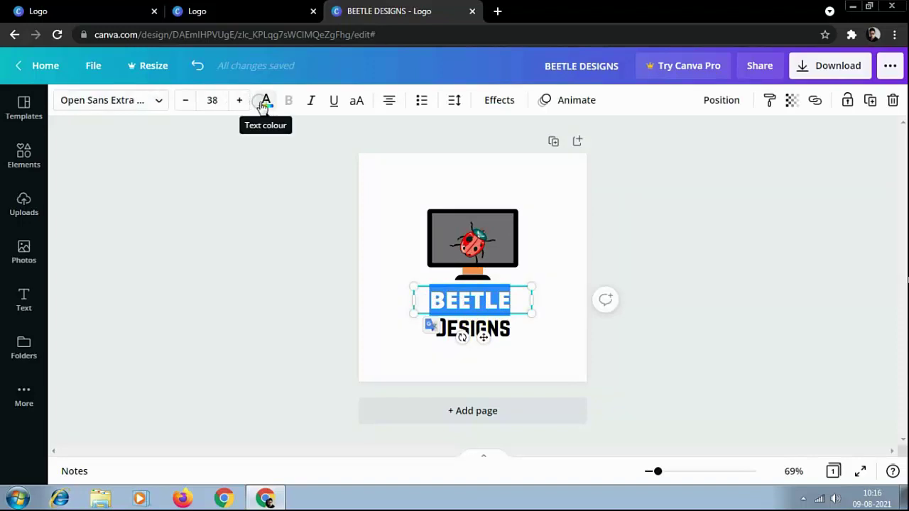
{"action": "left_click", "coordinate": [262, 101]}
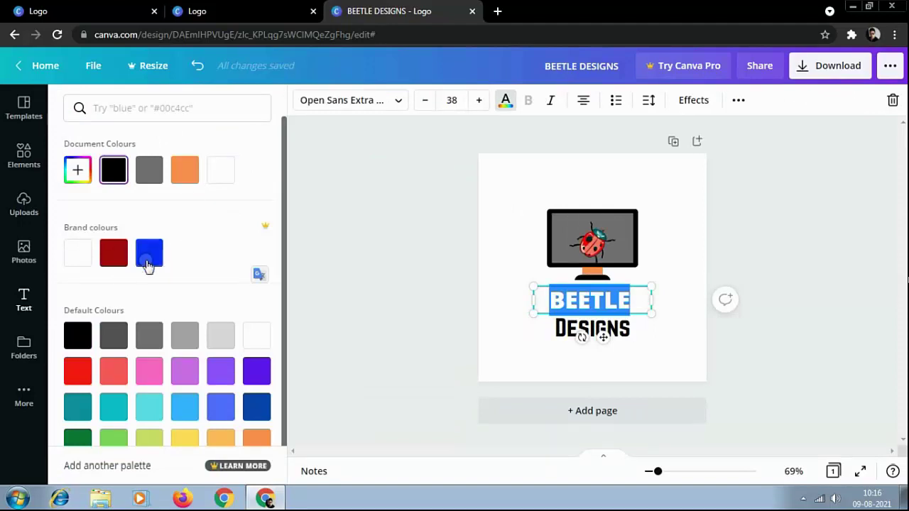
{"action": "left_click", "coordinate": [77, 371]}
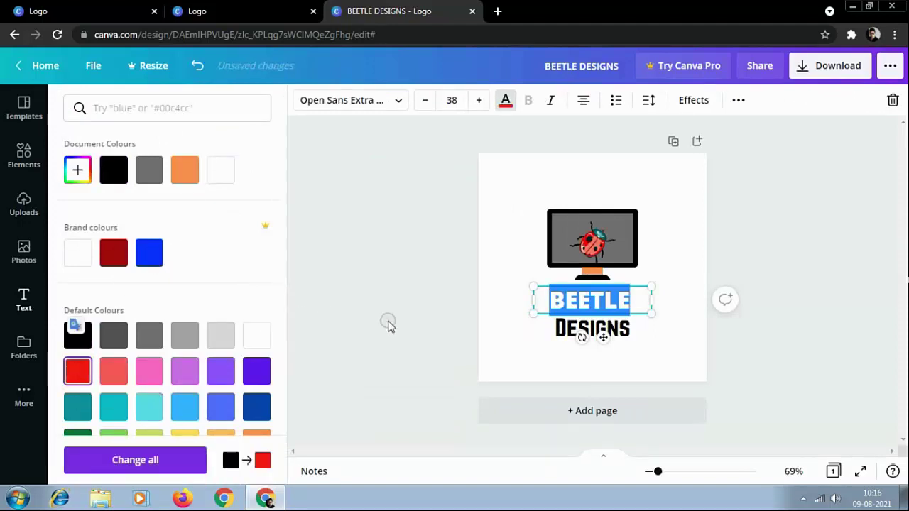
{"action": "left_click", "coordinate": [422, 331]}
{"action": "left_click", "coordinate": [355, 331]}
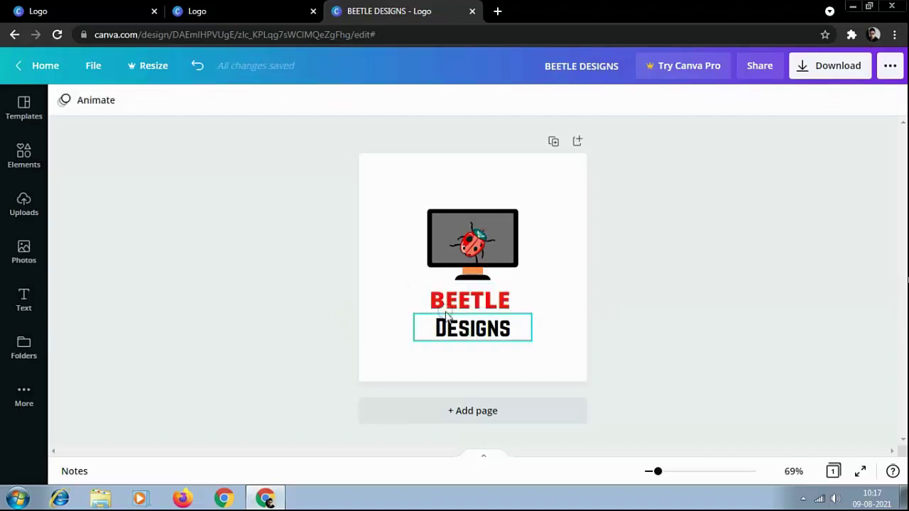
Stagger the text by shifting BEETLE slightly left and DESIGNS slightly right, and raise the ladybug a little on the monitor's screen.
{"action": "mouse_move", "coordinate": [462, 306]}
{"action": "left_mouse_down"}
{"action": "mouse_move", "coordinate": [471, 301]}
{"action": "mouse_move", "coordinate": [458, 326]}
{"action": "mouse_move", "coordinate": [467, 326]}
{"action": "mouse_move", "coordinate": [451, 325]}
{"action": "mouse_move", "coordinate": [486, 326]}
{"action": "mouse_move", "coordinate": [471, 301]}
{"action": "mouse_move", "coordinate": [458, 302]}
{"action": "left_mouse_up"}
{"action": "left_click", "coordinate": [473, 329]}
{"action": "left_click_drag", "start_coordinate": [498, 328], "coordinate": [499, 323]}
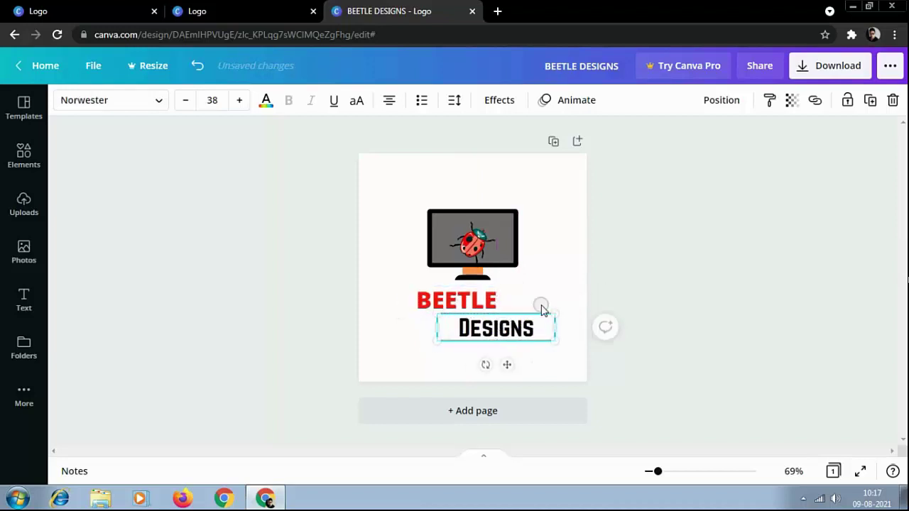
{"action": "left_click", "coordinate": [544, 282]}
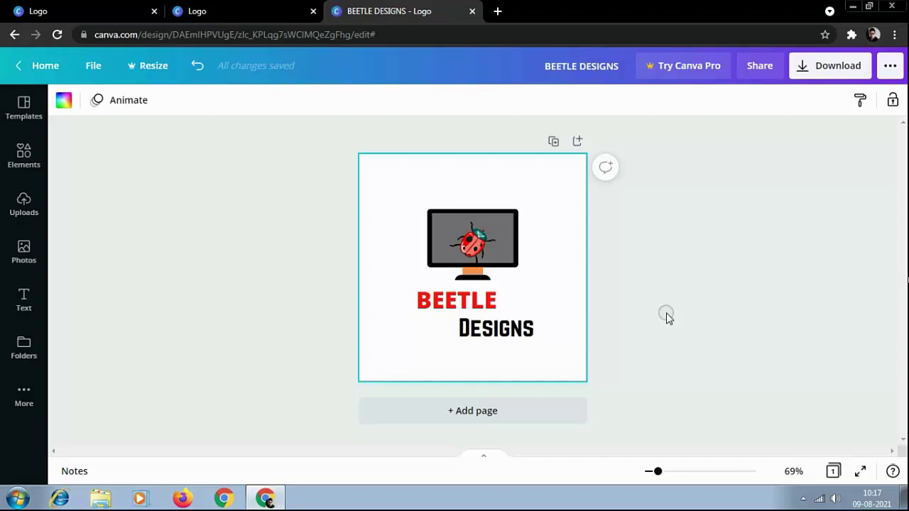
{"action": "left_click_drag", "start_coordinate": [472, 244], "coordinate": [472, 235]}
{"action": "left_click", "coordinate": [653, 281]}
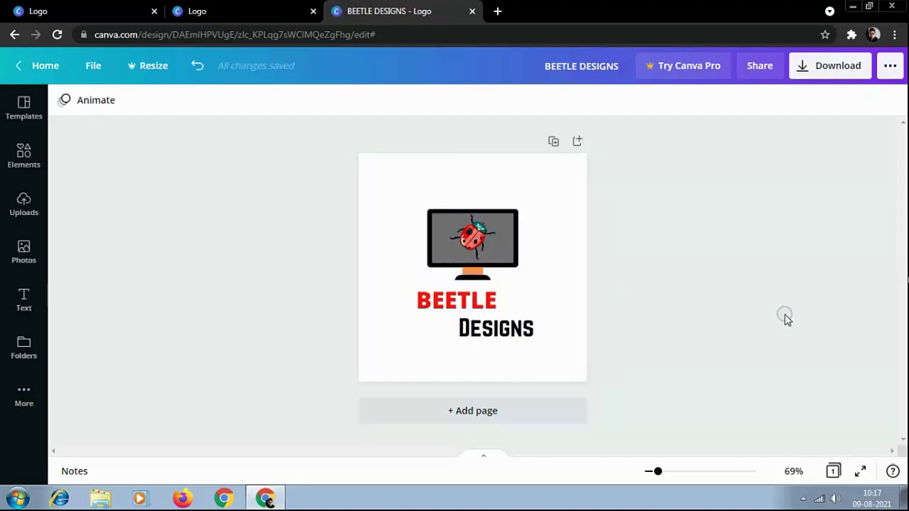
Download the logo as a PNG, save it to the Desktop as BEETLE DESIGNS, and open the downloaded image.
{"action": "left_click", "coordinate": [833, 74]}
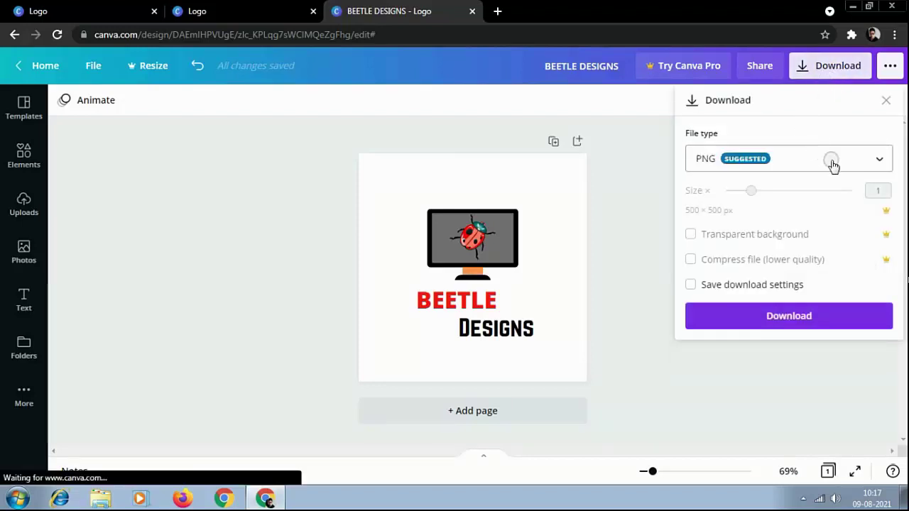
{"action": "left_click", "coordinate": [834, 163]}
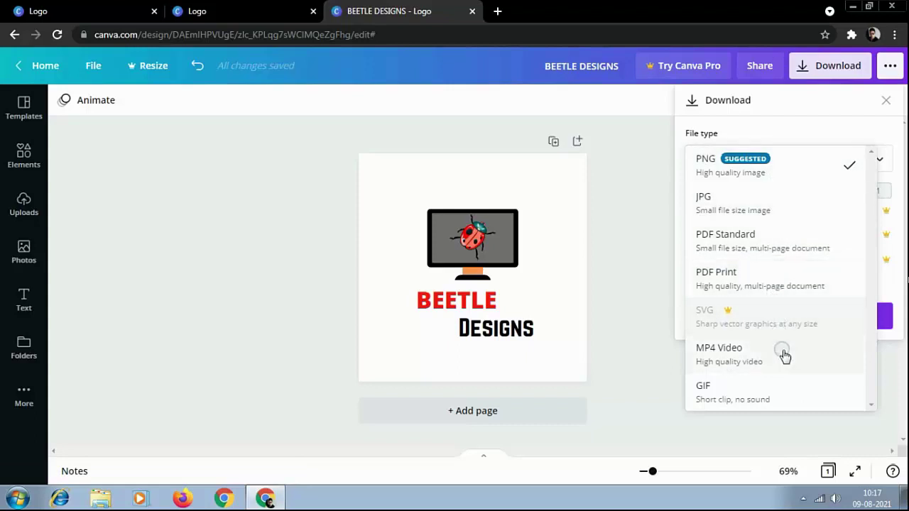
{"action": "left_click", "coordinate": [770, 176]}
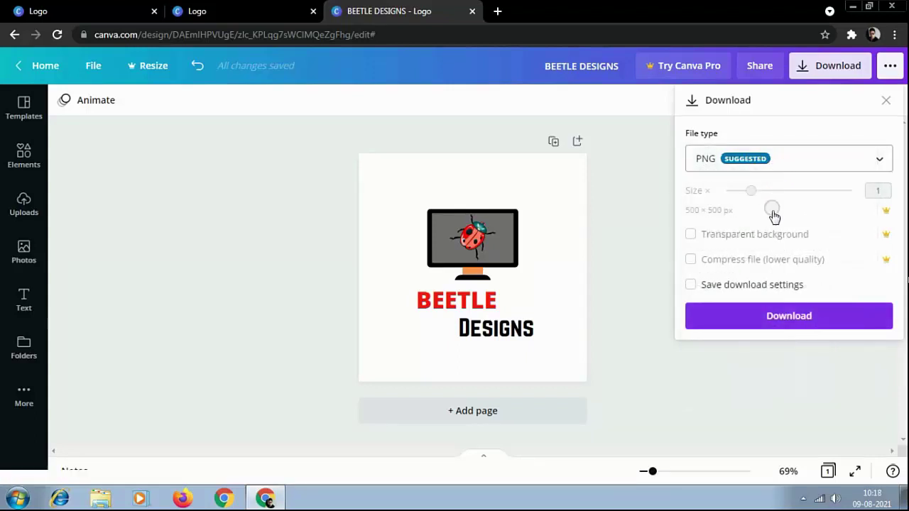
{"action": "left_click", "coordinate": [785, 318]}
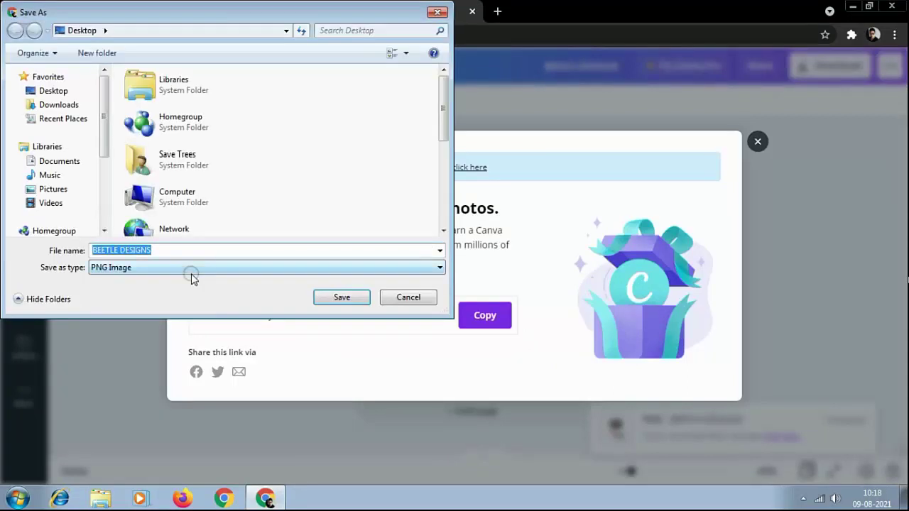
{"action": "left_click", "coordinate": [337, 298]}
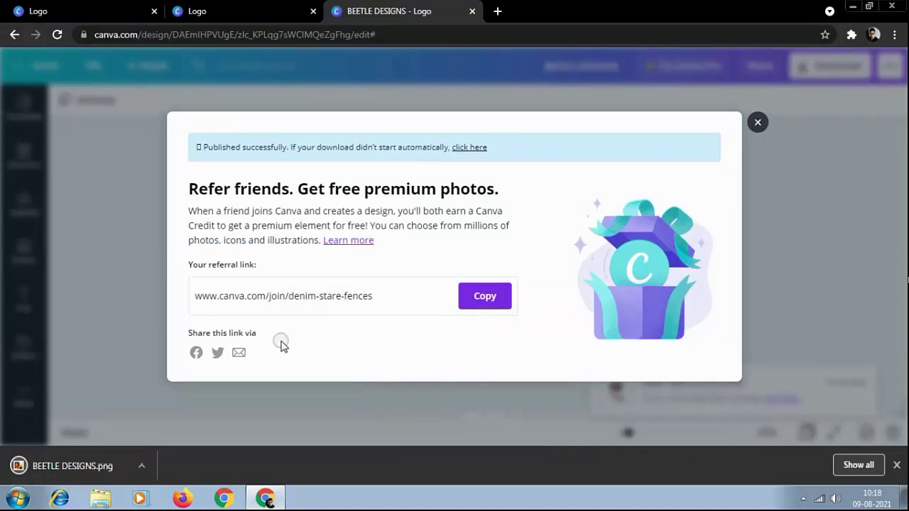
{"action": "left_click", "coordinate": [108, 466]}
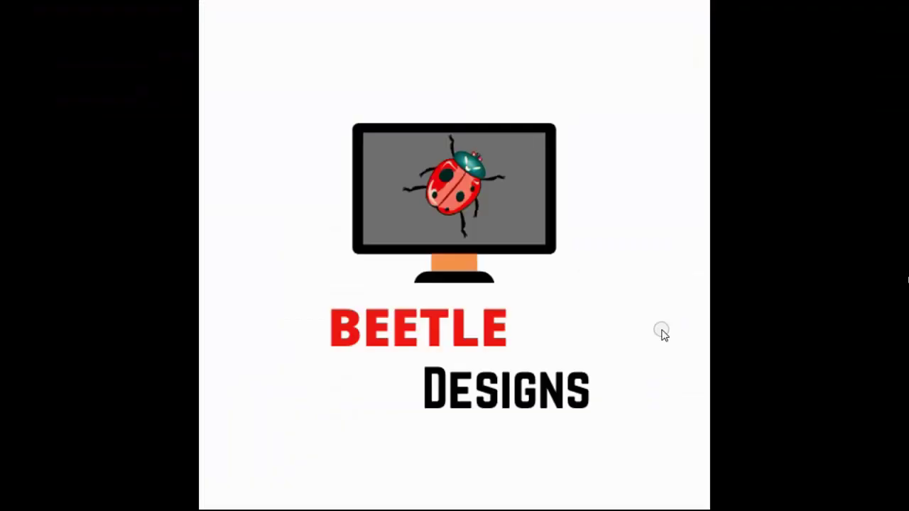